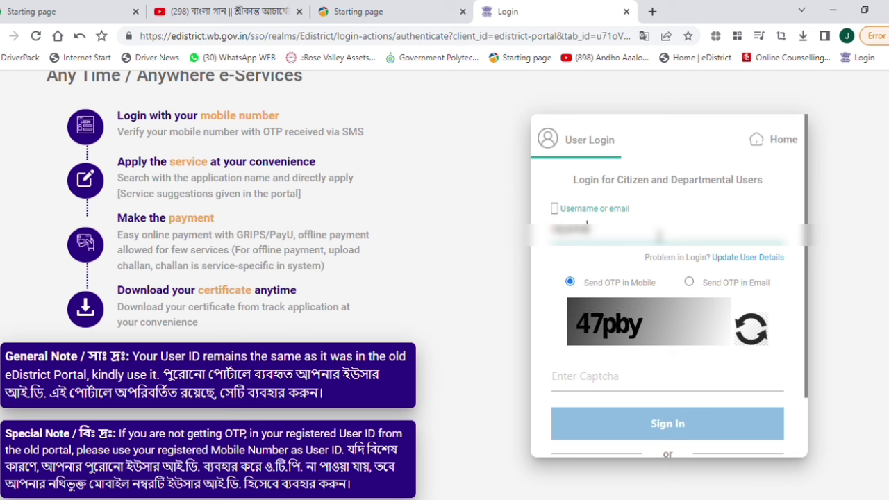
Finish the username, enter the displayed captcha and sign in.
type("12")
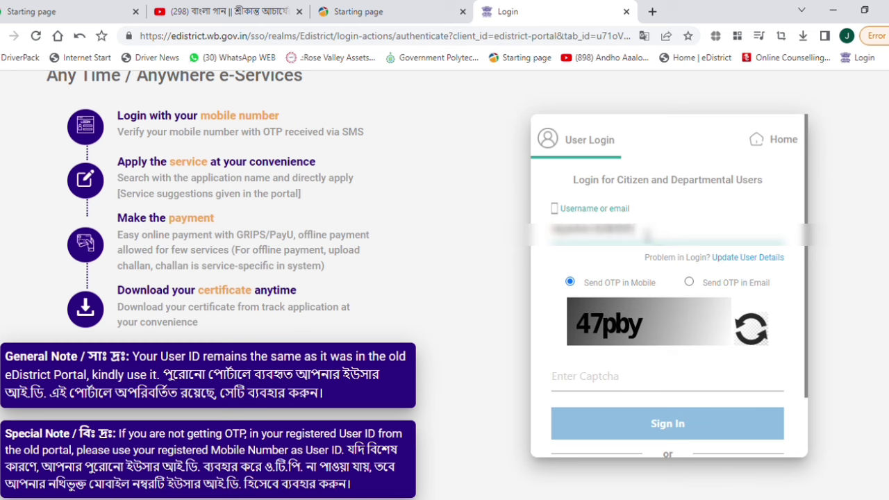
left_click(596, 382)
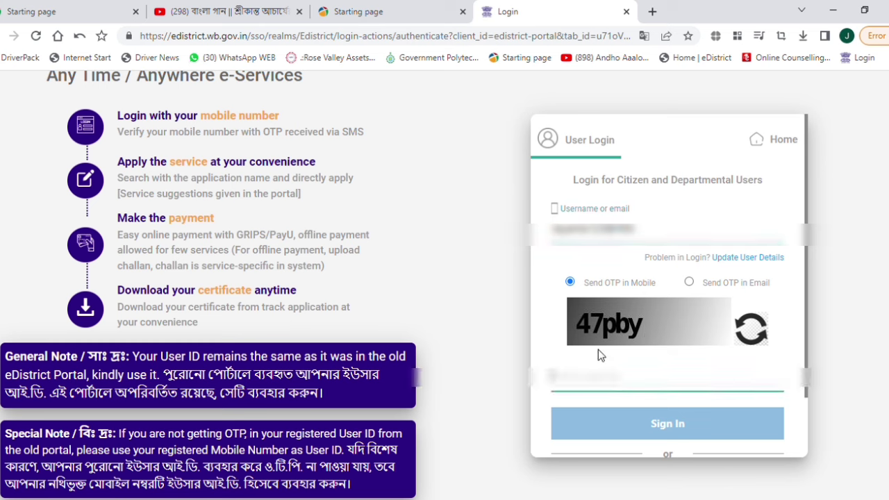
type("47pby")
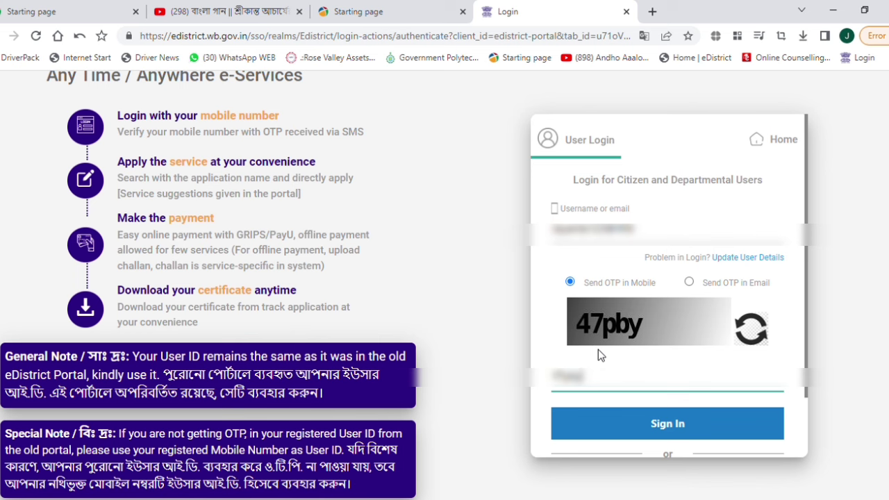
left_click(666, 432)
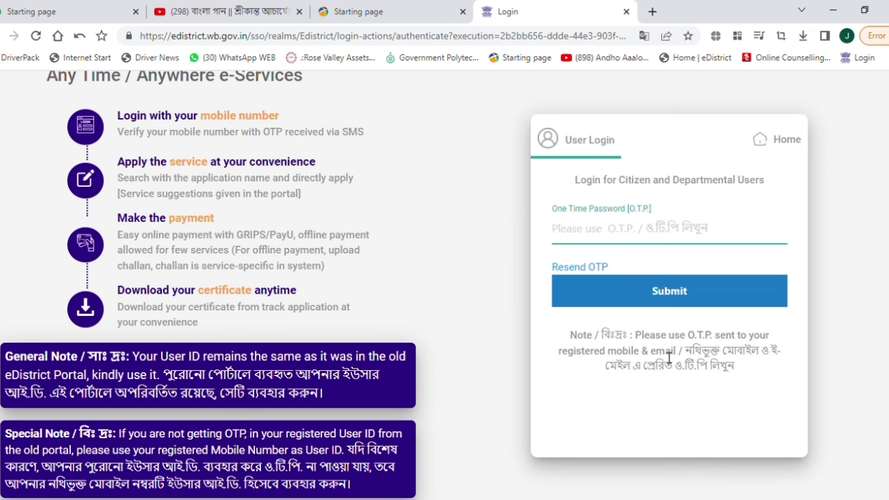
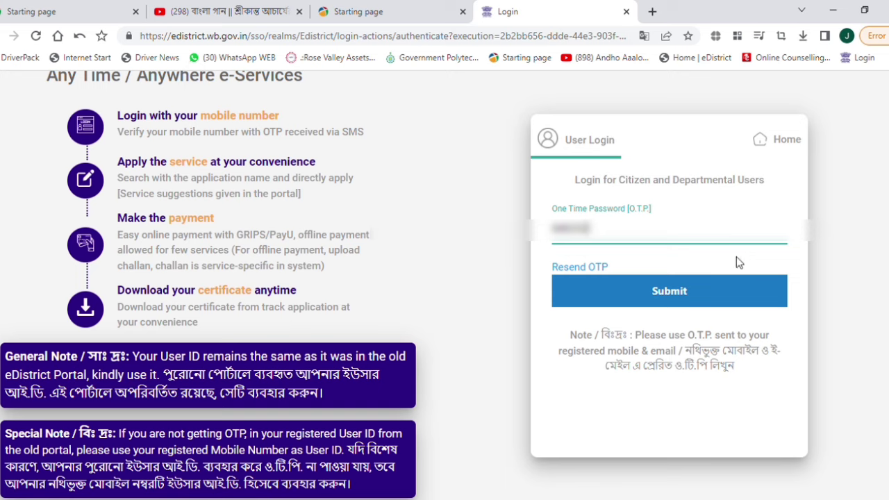
Enter the SMS one-time password and submit it to log in.
left_click(689, 293)
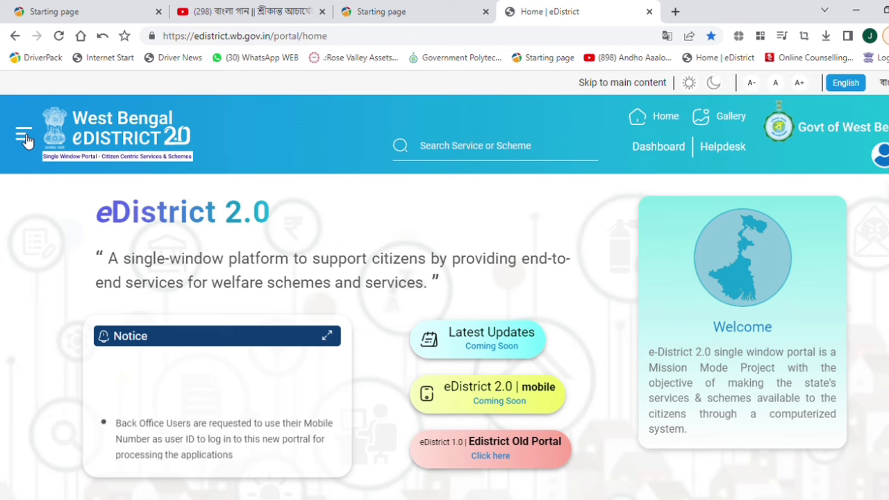
Under Services filtered to Certificates, open Income Certificate and accept its requirements.
left_click(25, 137)
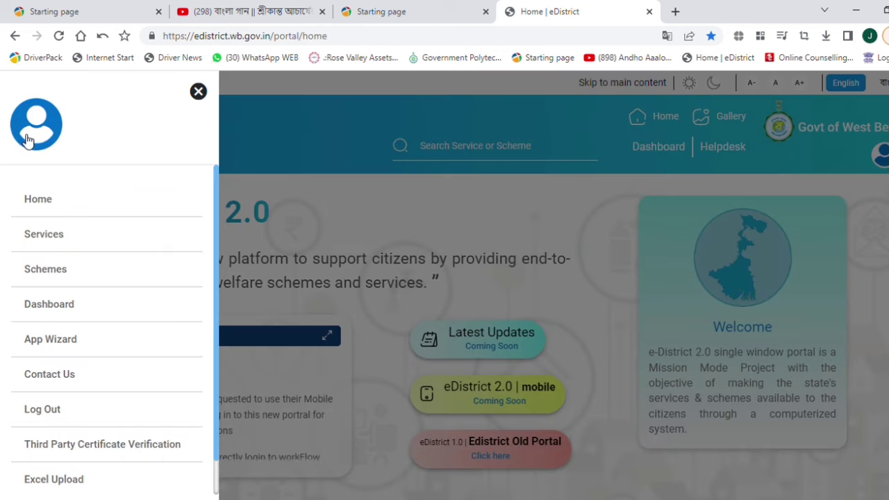
left_click(45, 237)
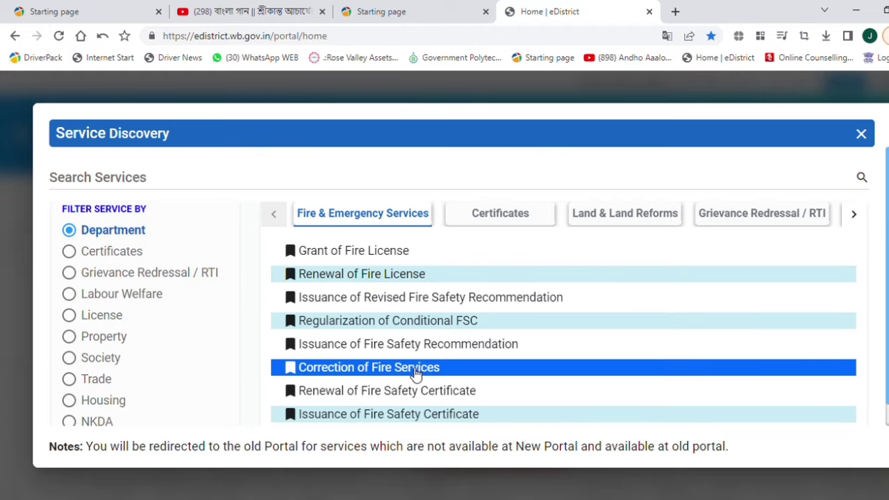
left_click(107, 258)
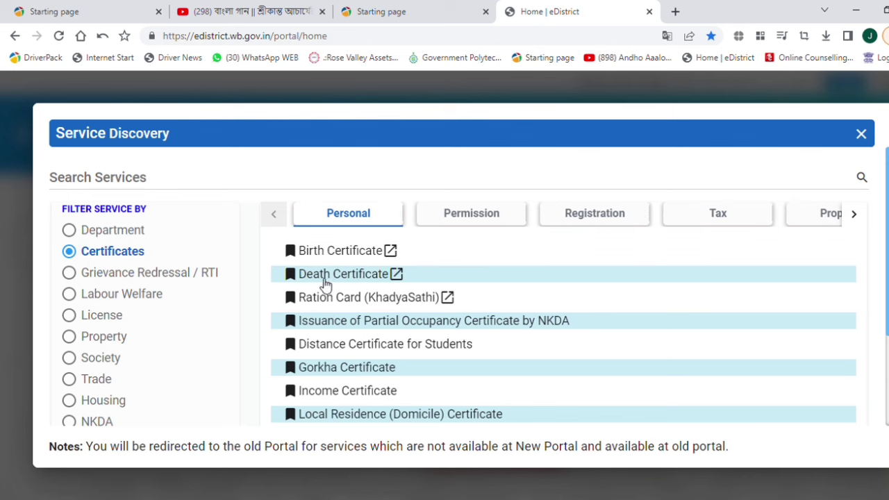
left_click(372, 396)
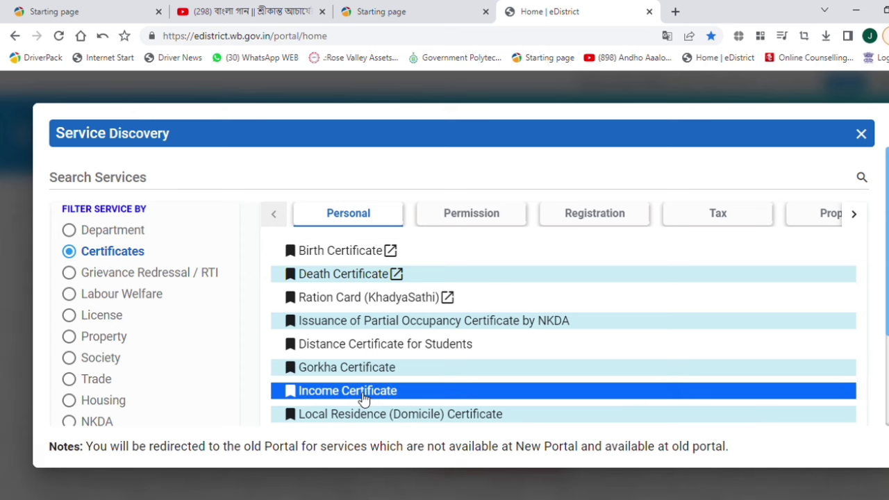
left_click(363, 397)
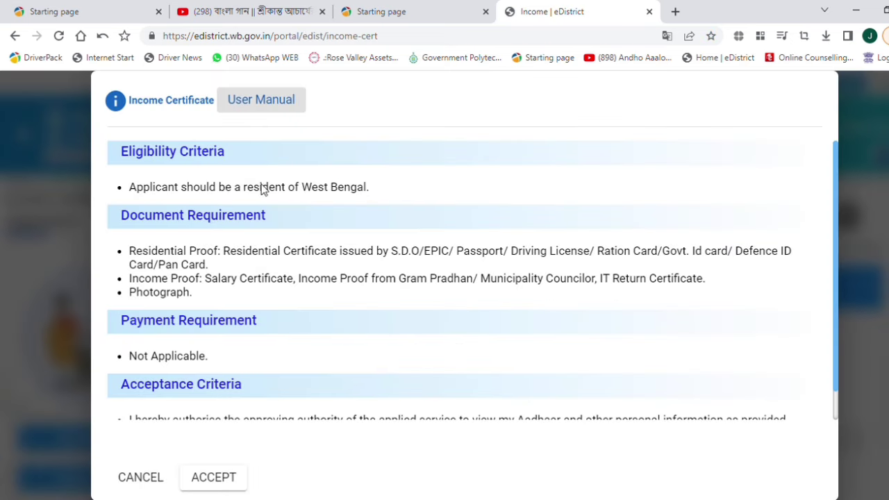
scroll(362, 245, "down", 1)
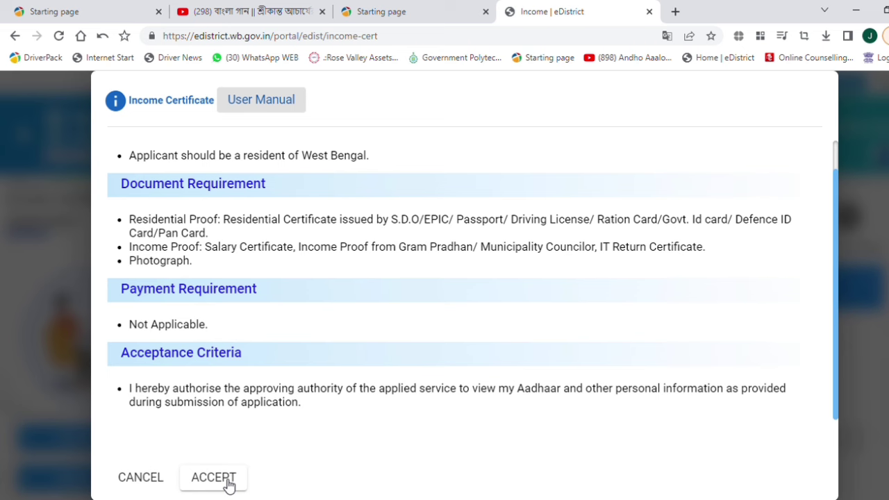
left_click(228, 484)
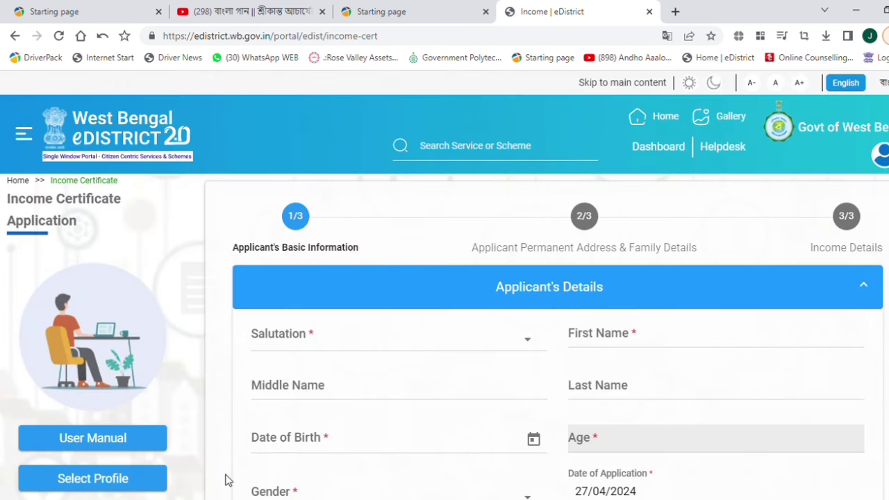
Set salutation to Mr. and autofill the applicant's name, e-mail and mobile number.
scroll(516, 339, "down", 1)
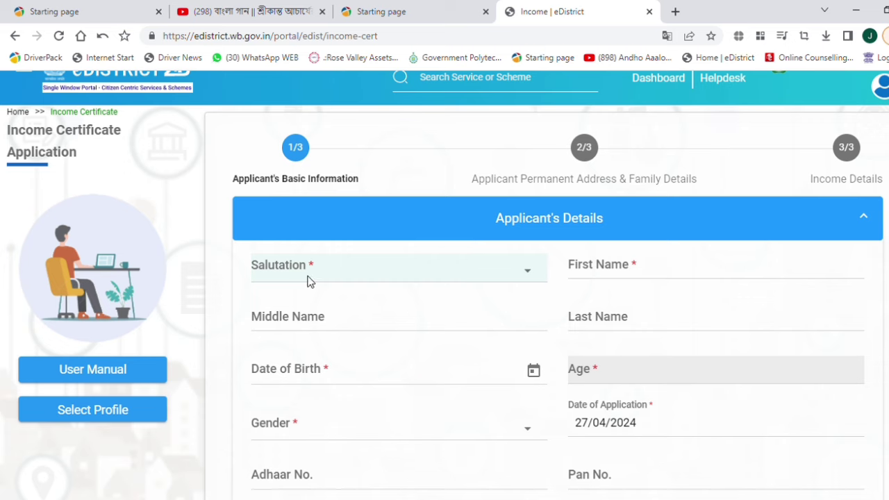
left_click(526, 276)
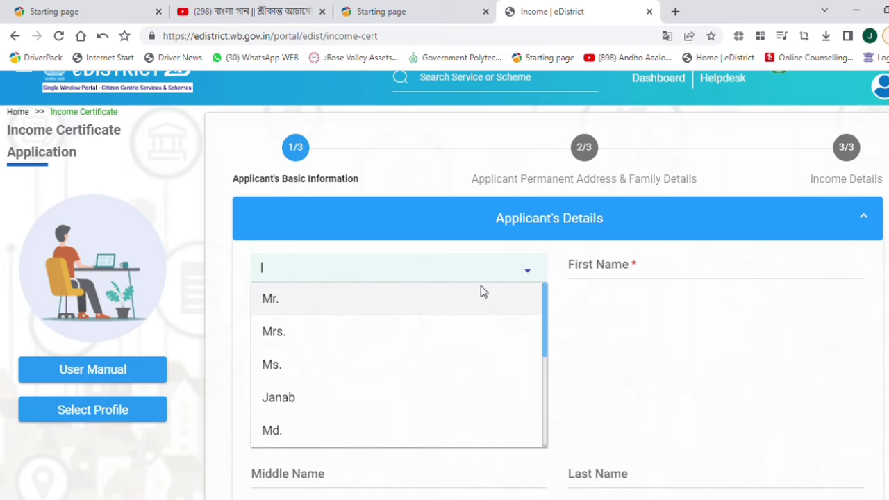
left_click(352, 302)
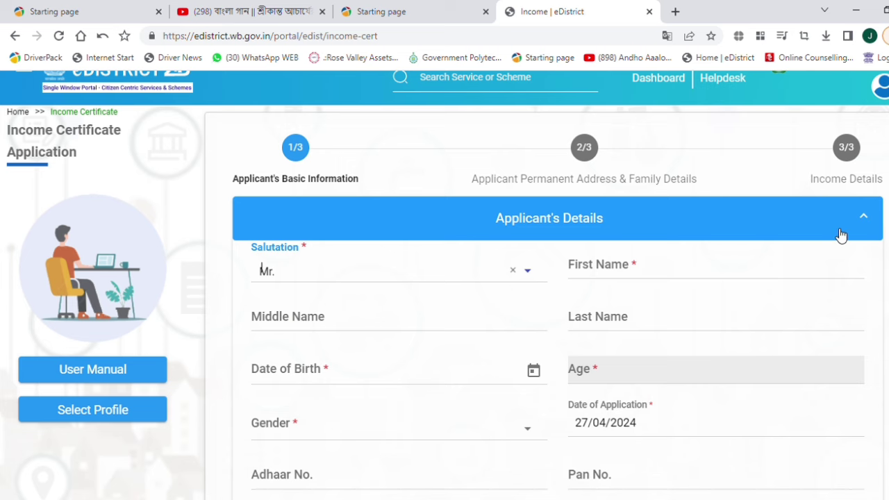
left_click(739, 283)
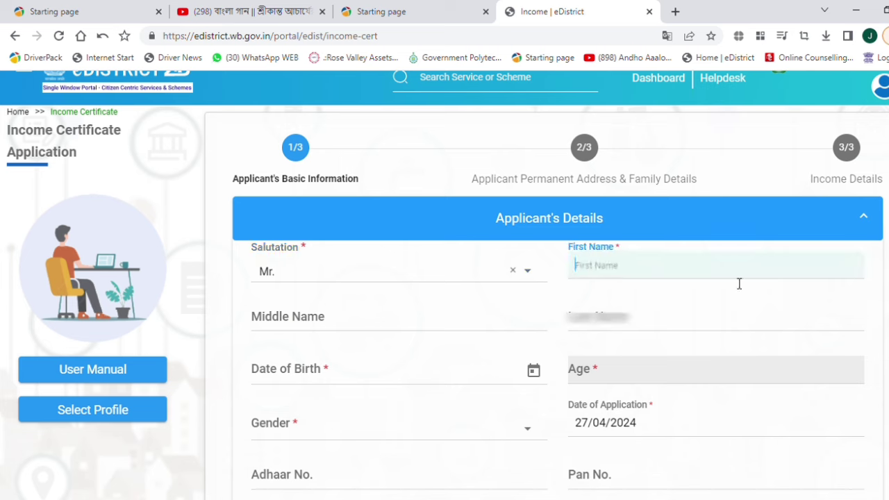
left_click(631, 311)
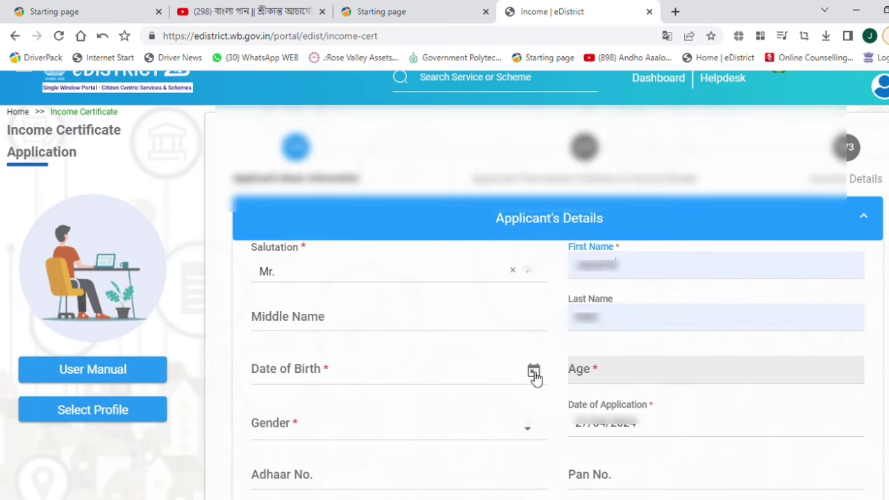
scroll(558, 367, "down", 2)
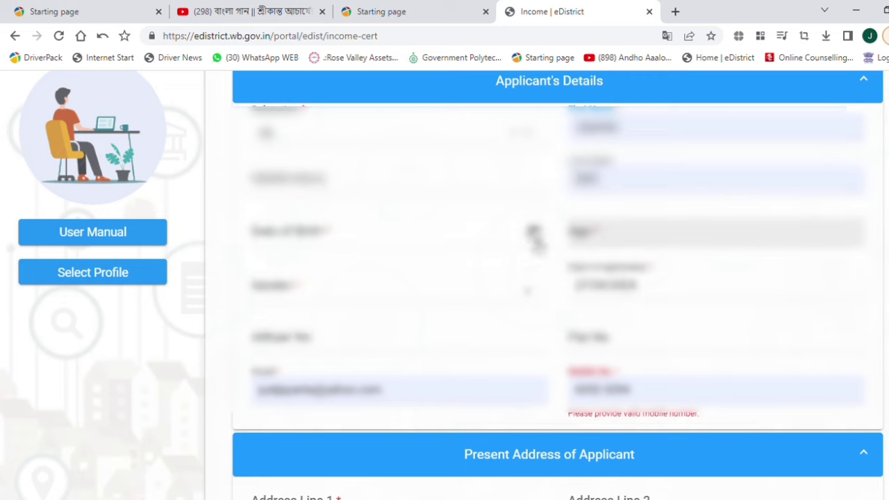
Pick 6 March 1992 as date of birth and set gender to Male.
left_click(533, 237)
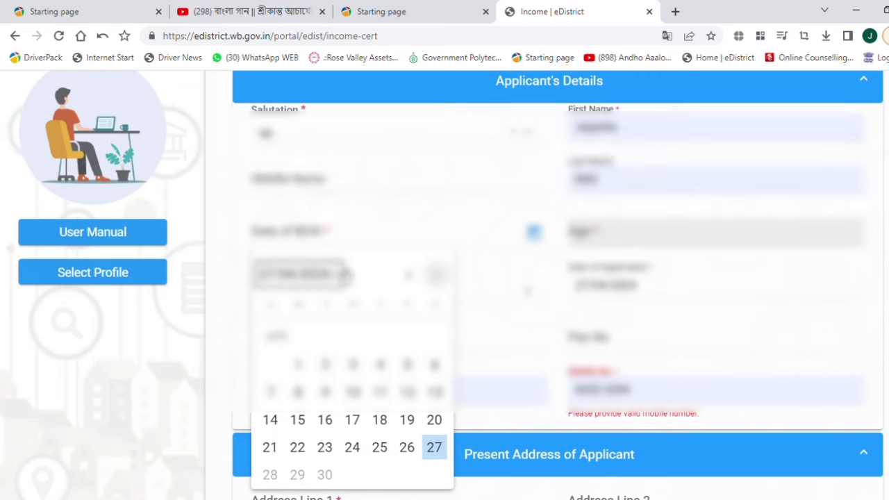
left_click(334, 279)
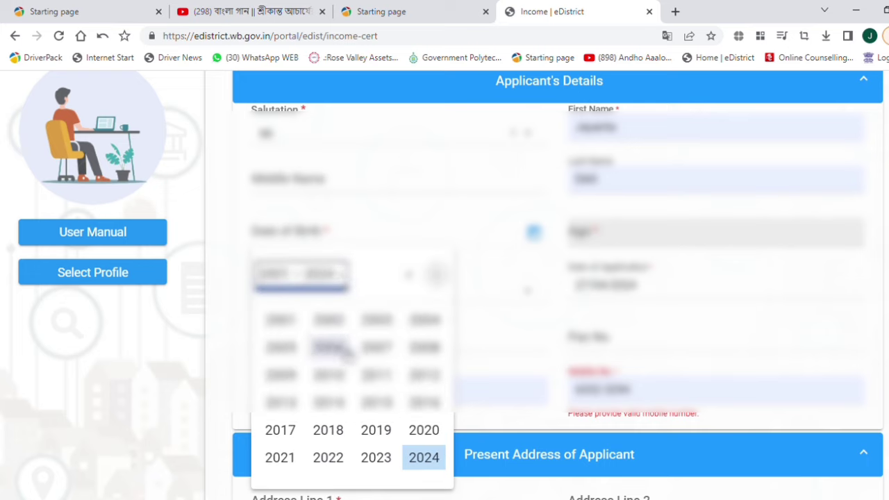
left_click(411, 281)
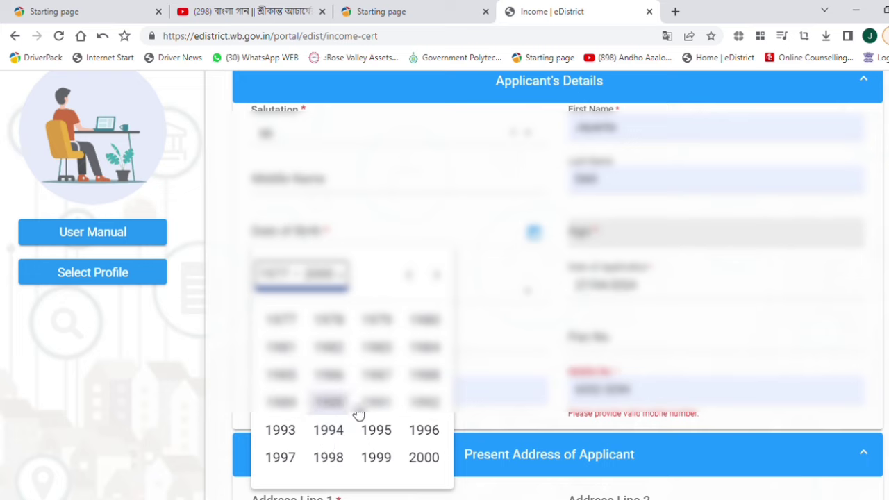
left_click(425, 402)
left_click(376, 347)
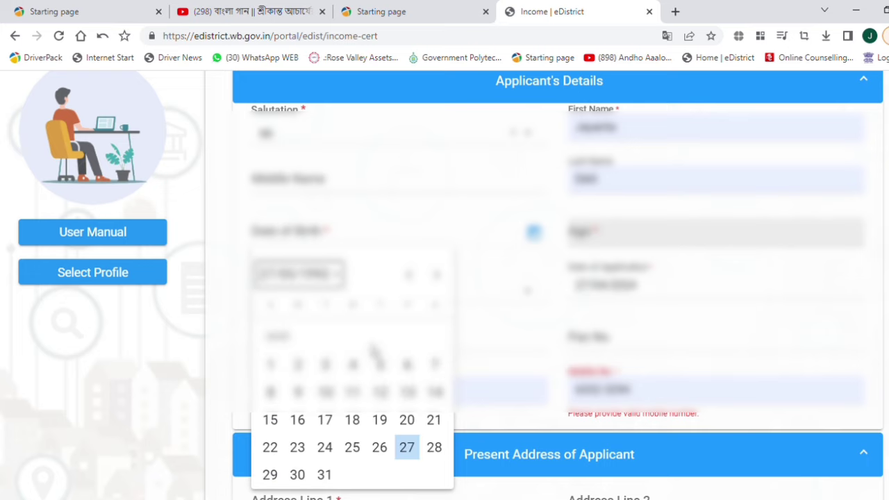
left_click(408, 365)
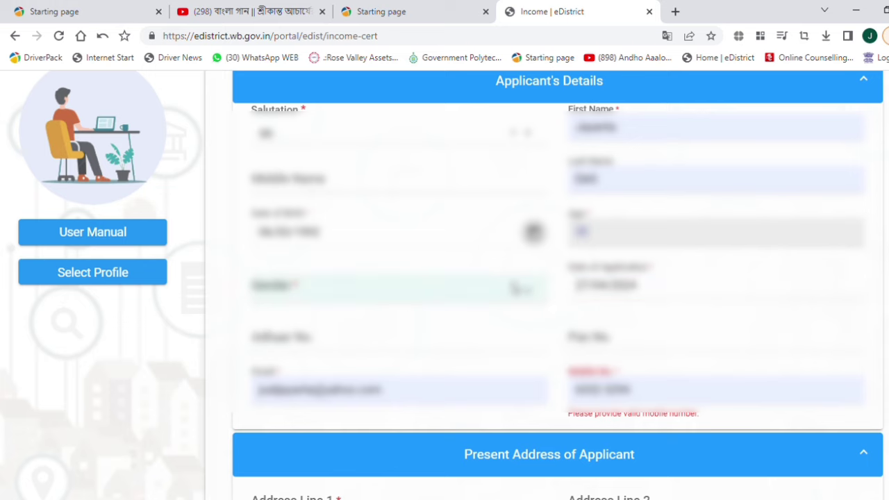
left_click(514, 288)
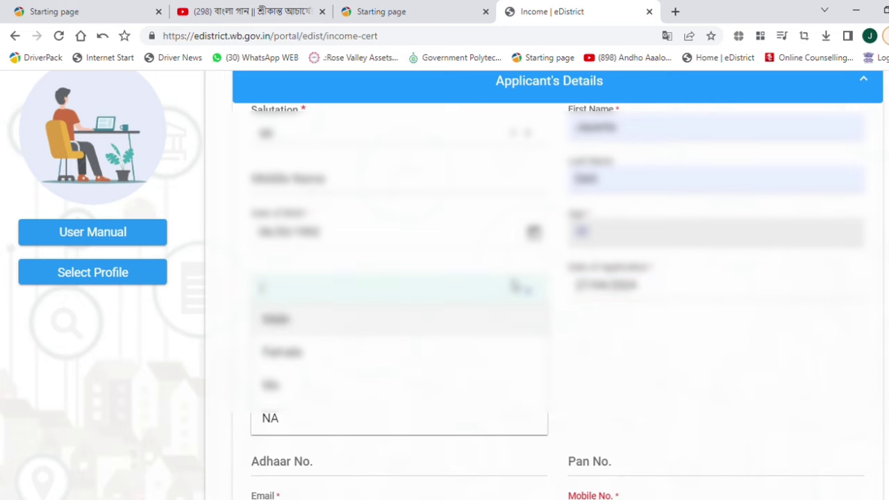
left_click(452, 325)
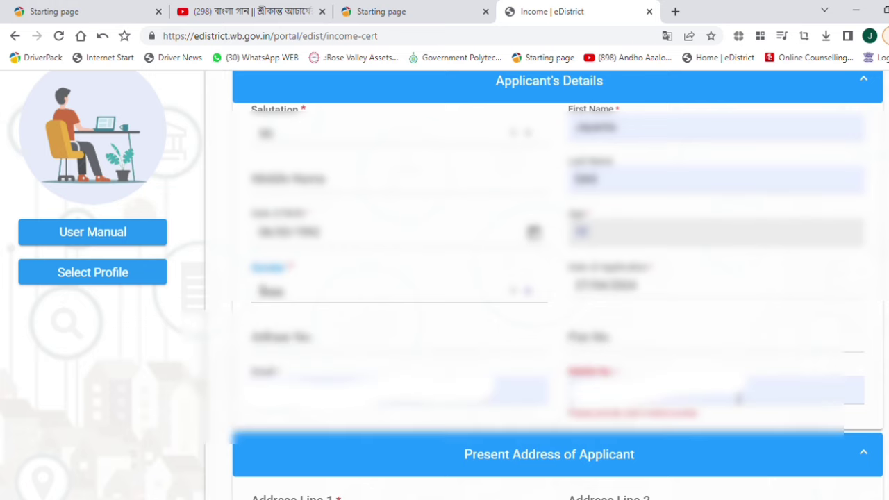
Erase the wrong digits and retype the applicant's full ten-digit mobile number.
scroll(699, 408, "down", 1)
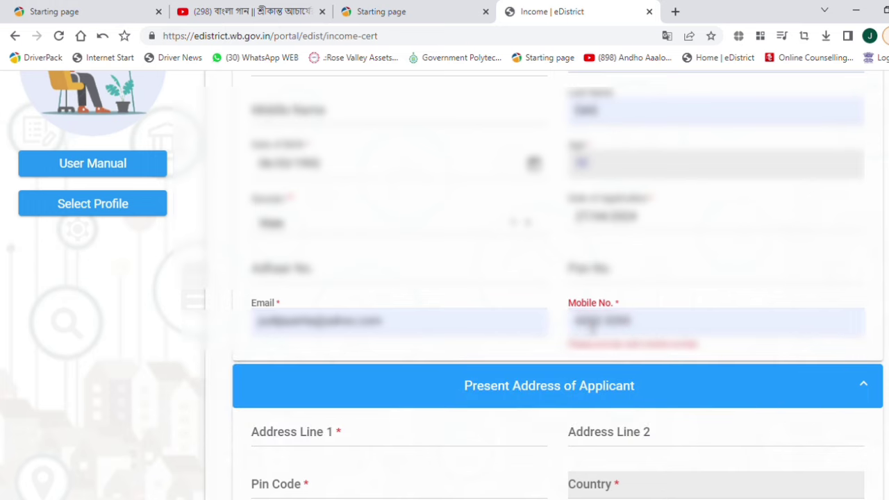
left_click(591, 321)
type("05")
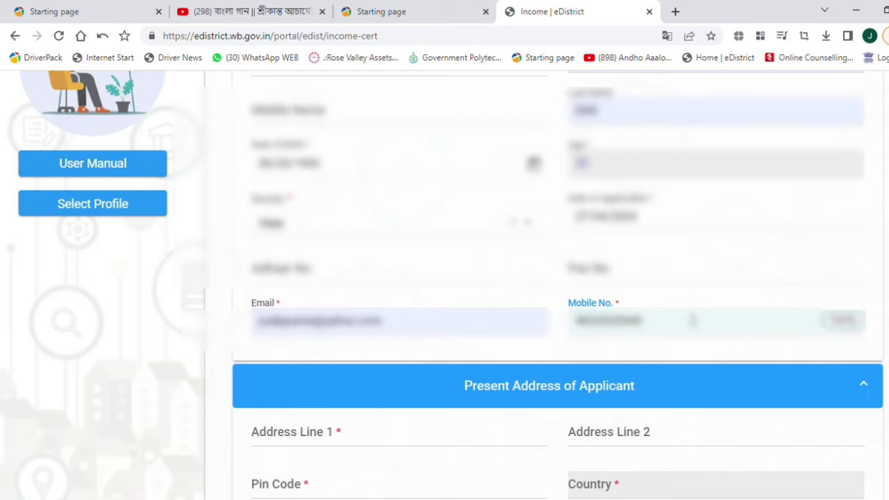
key("BackSpace")
key("BackSpace")
key("BackSpace")
key("BackSpace")
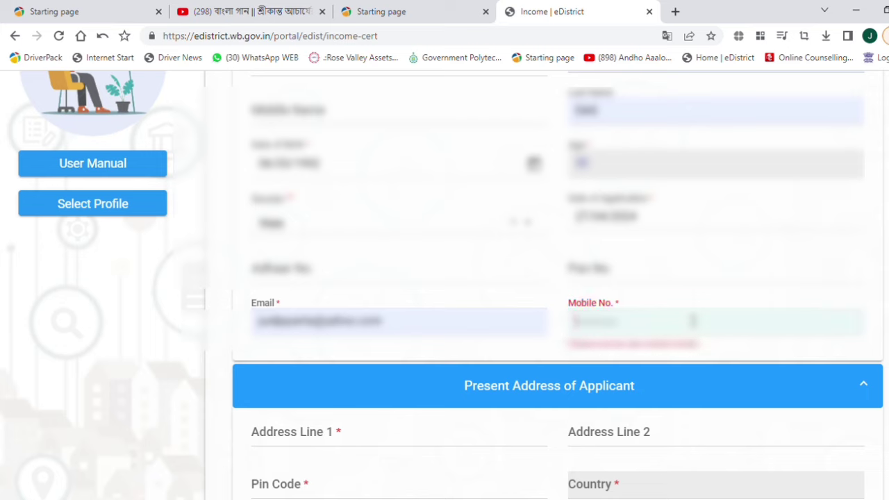
key("BackSpace")
key("BackSpace")
key("BackSpace")
key("BackSpace")
key("BackSpace")
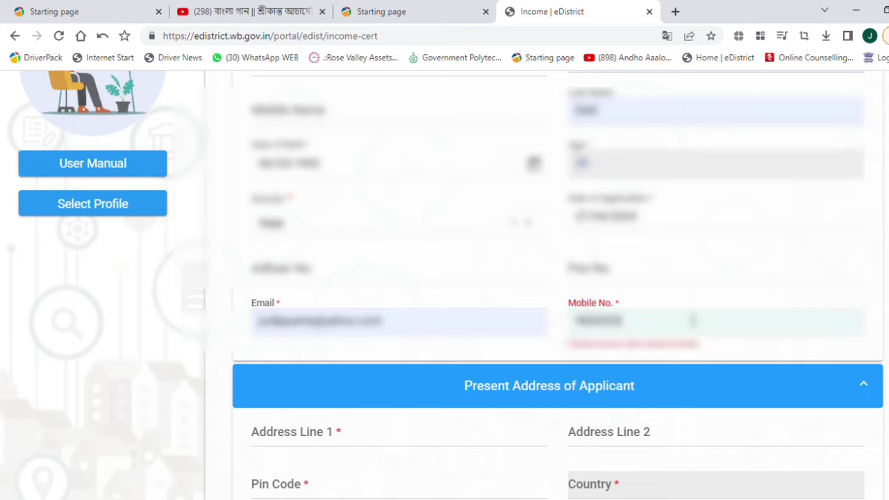
type("5")
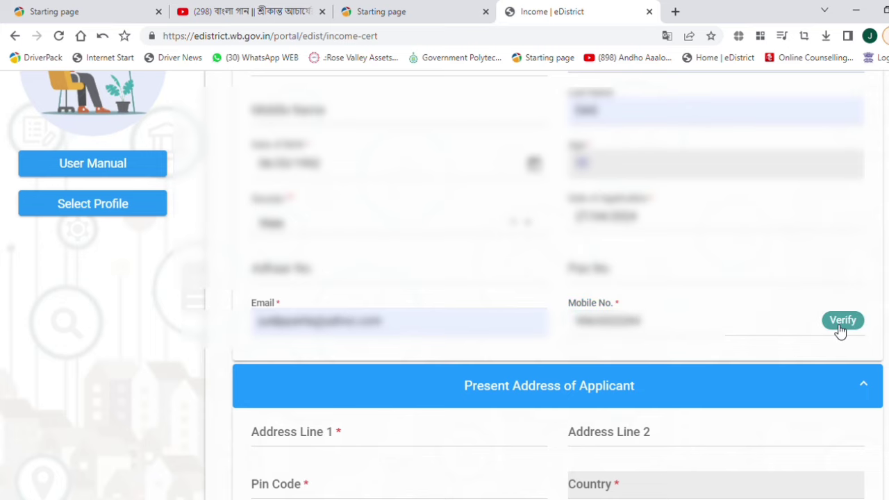
Request a mobile OTP, enter the received code and validate it.
left_click(837, 326)
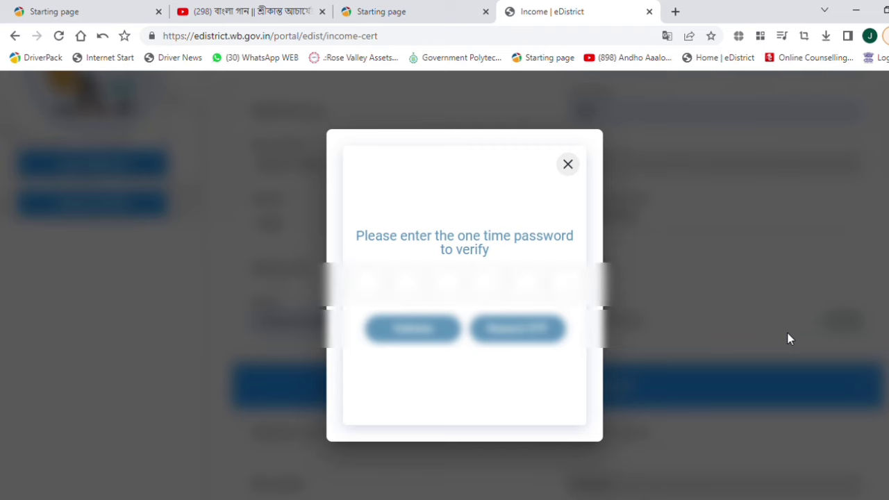
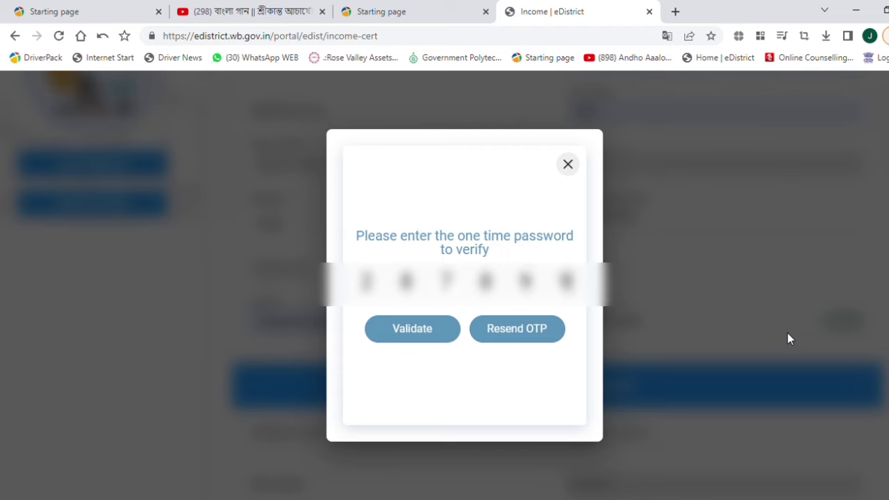
left_click(409, 332)
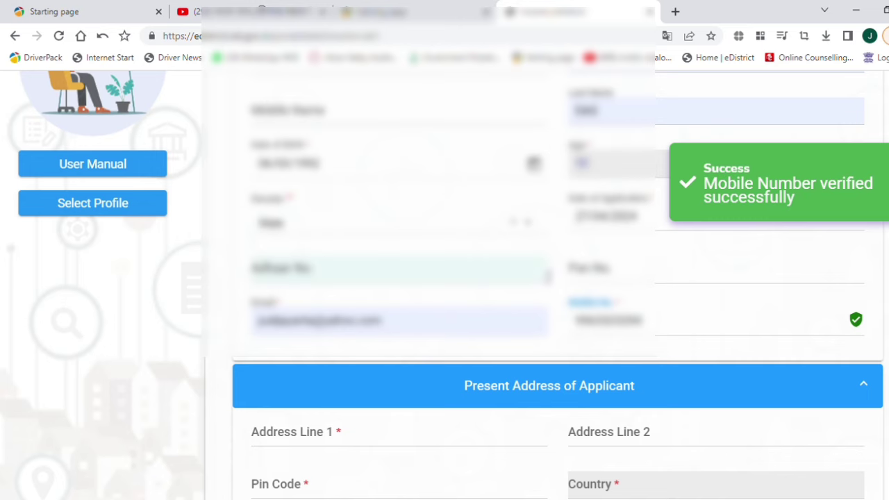
scroll(701, 195, "down", 4)
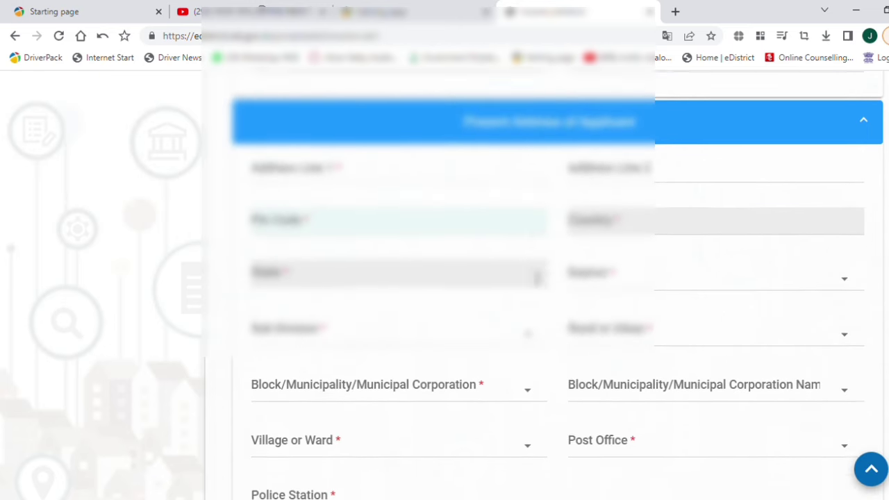
Type the applicant's present Address Line 1, fixing a typo.
left_click(364, 154)
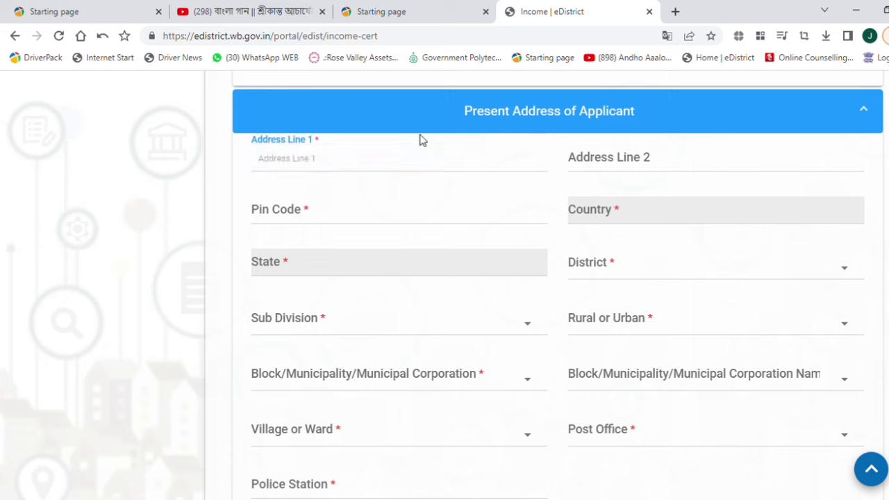
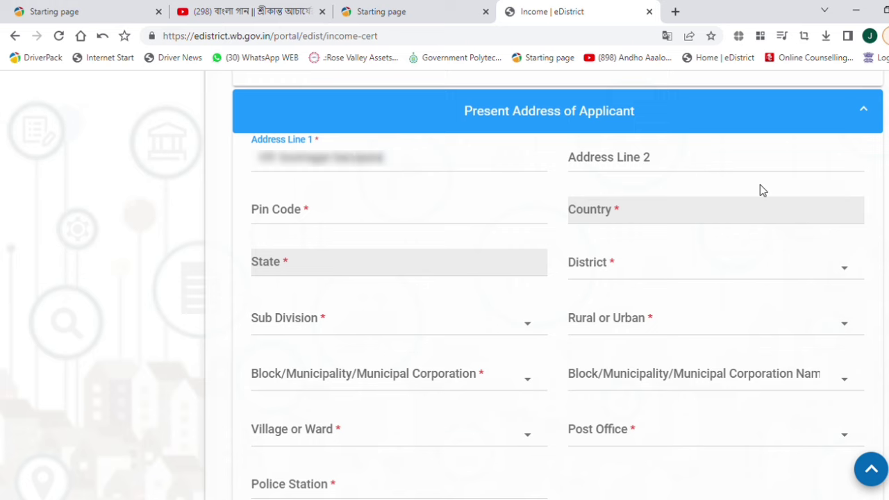
Enter Address Line 2 and the pin code so Country and State auto-fill.
left_click(785, 173)
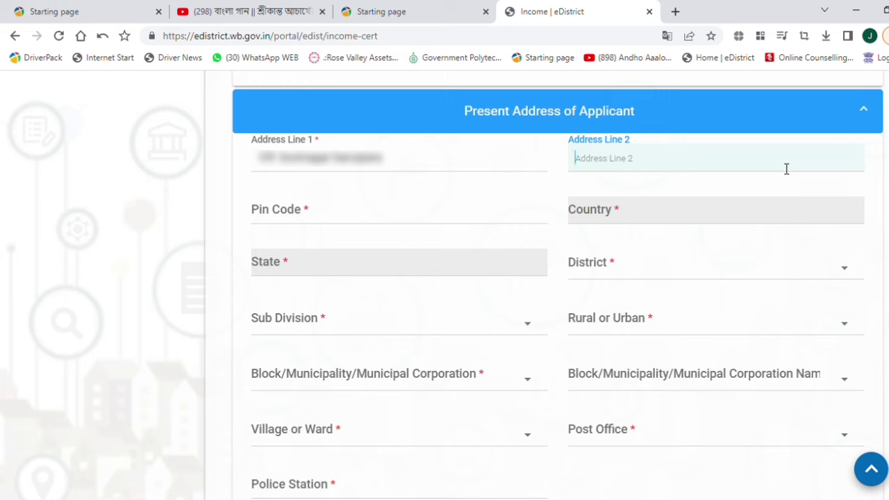
type("PO B")
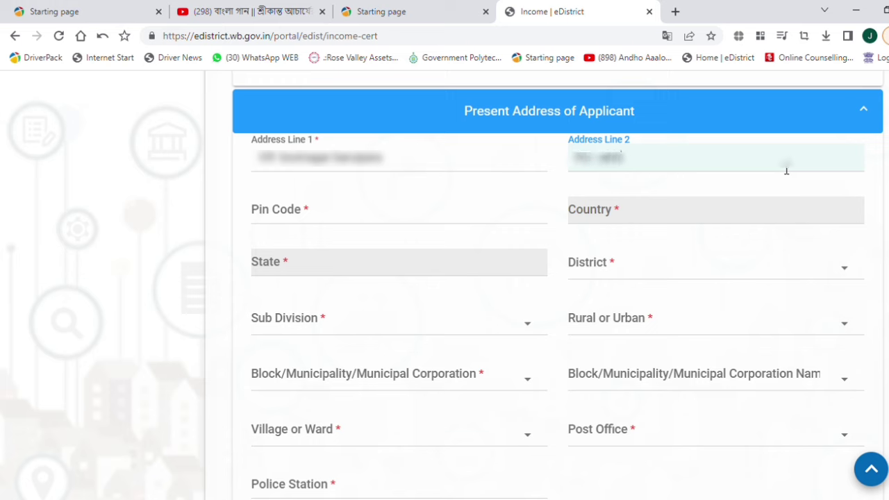
left_click(392, 207)
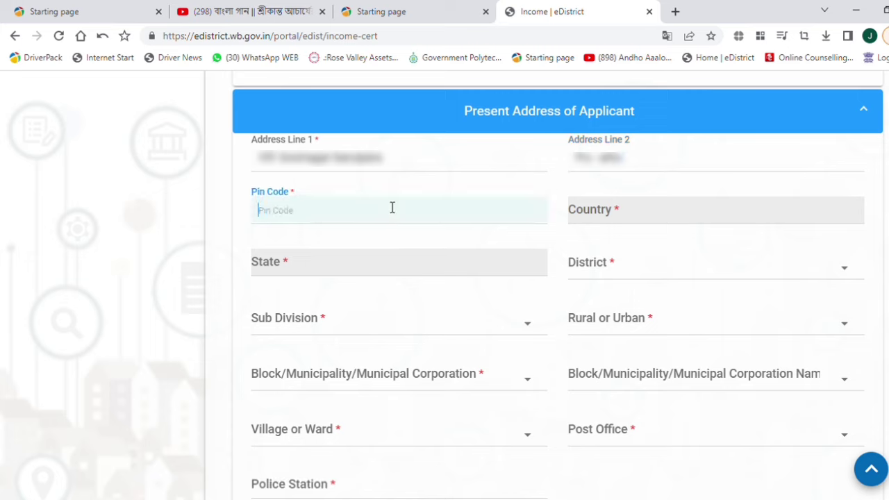
left_click(781, 146)
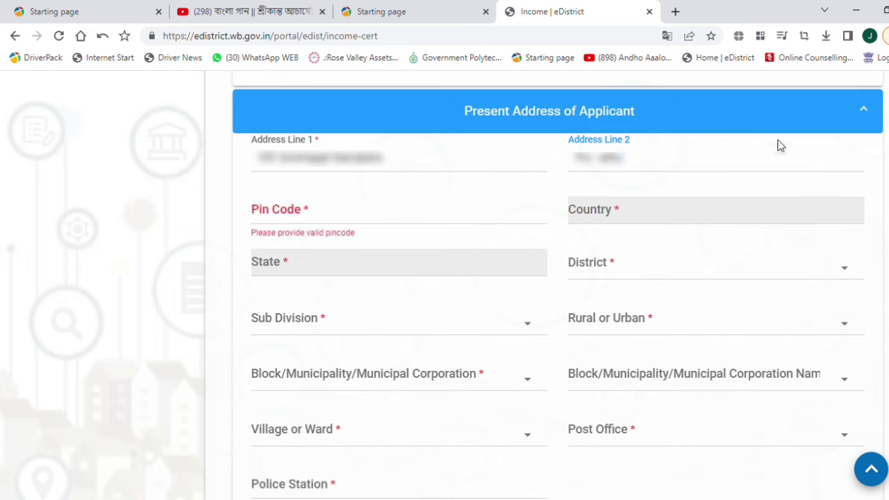
type("-2Rd")
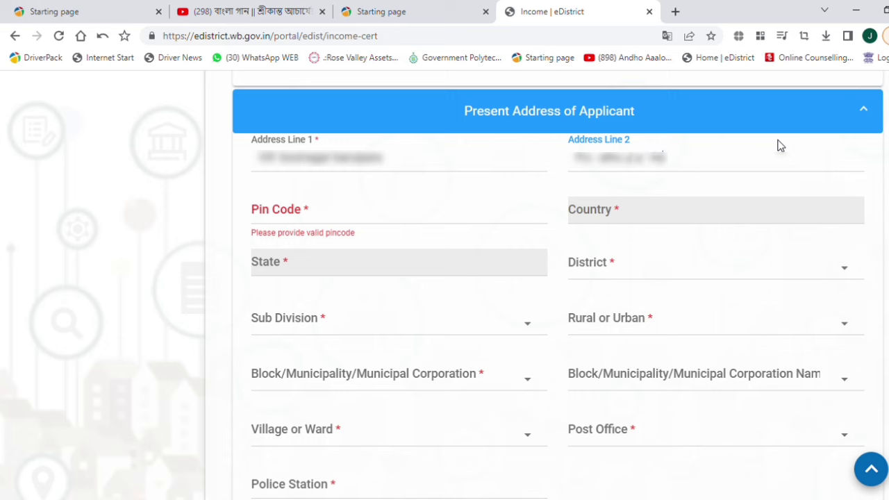
type("abcab")
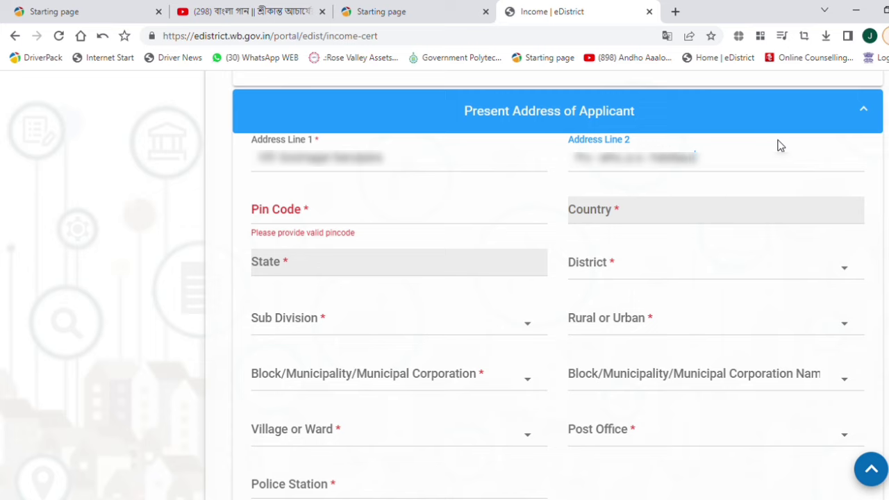
left_click(684, 268)
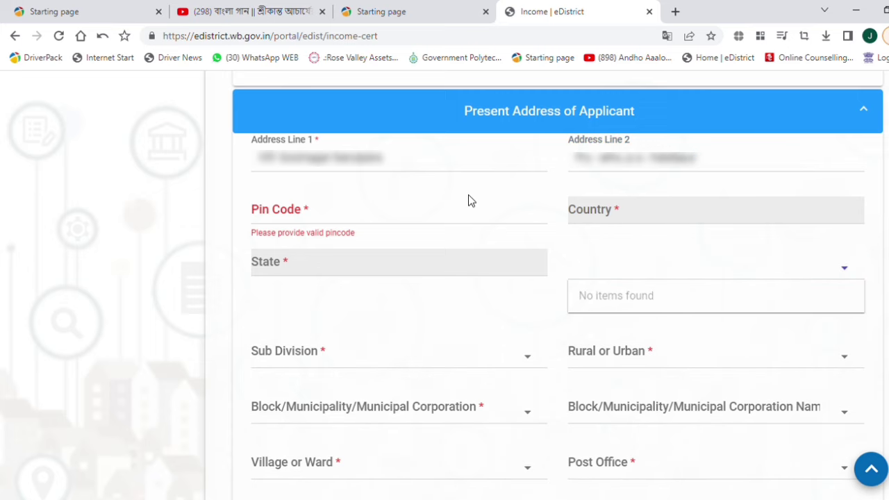
left_click(389, 214)
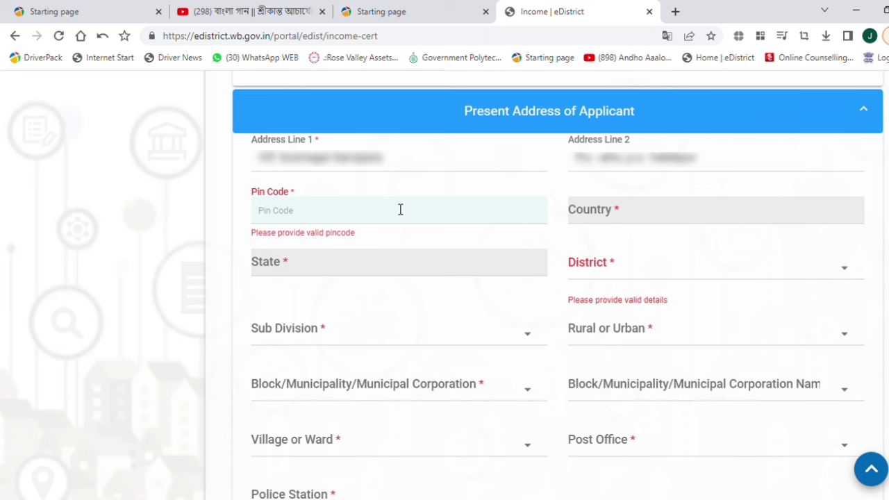
type("712101")
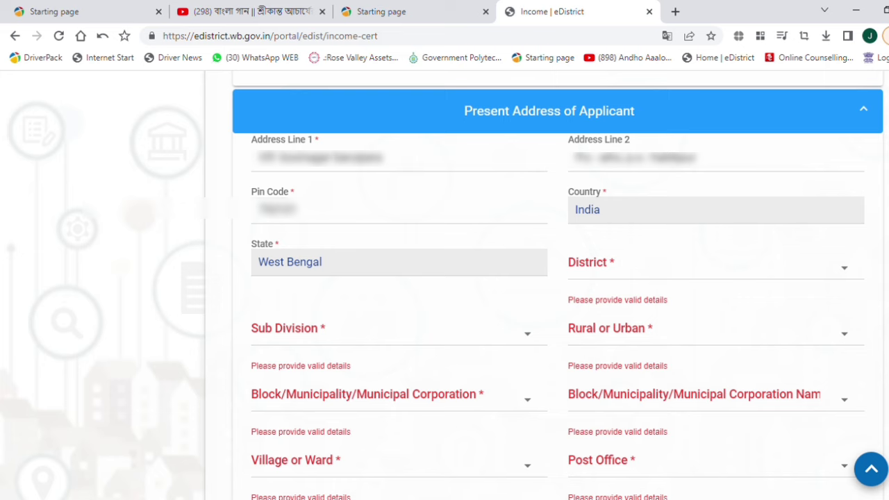
scroll(831, 275, "down", 1)
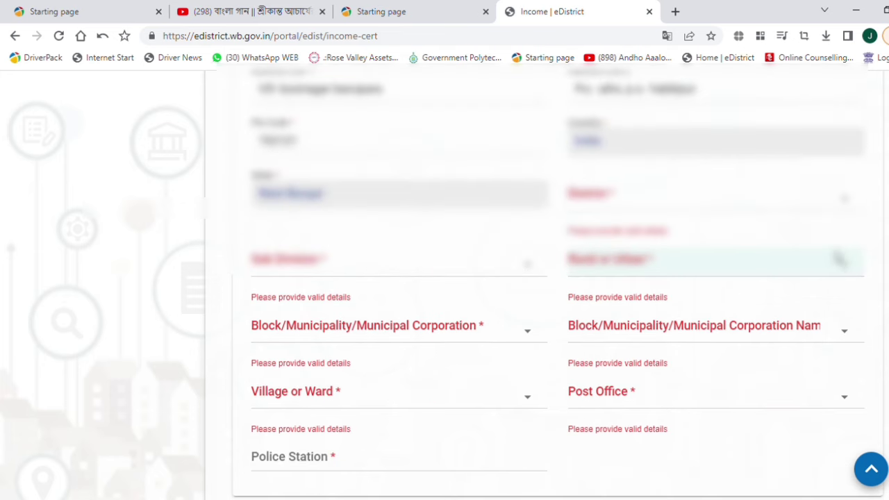
scroll(733, 229, "down", 1)
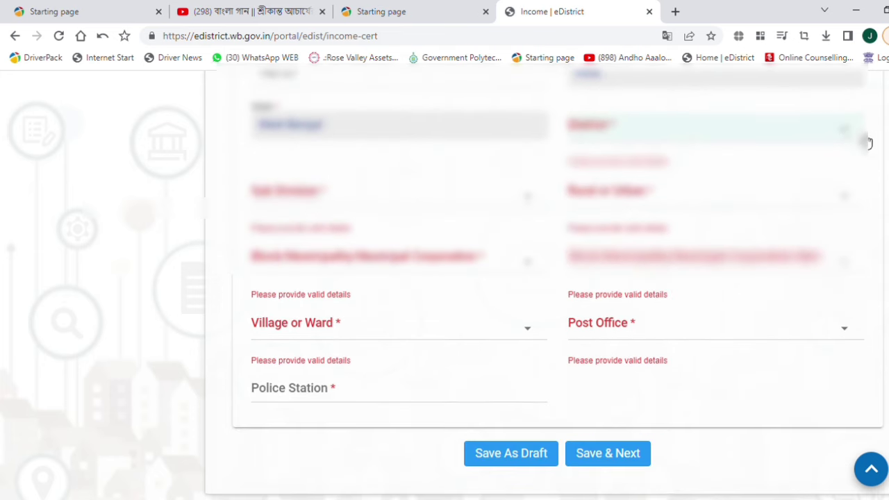
Choose the district, second sub division, Rural area, and Block Habibpur.
left_click(826, 149)
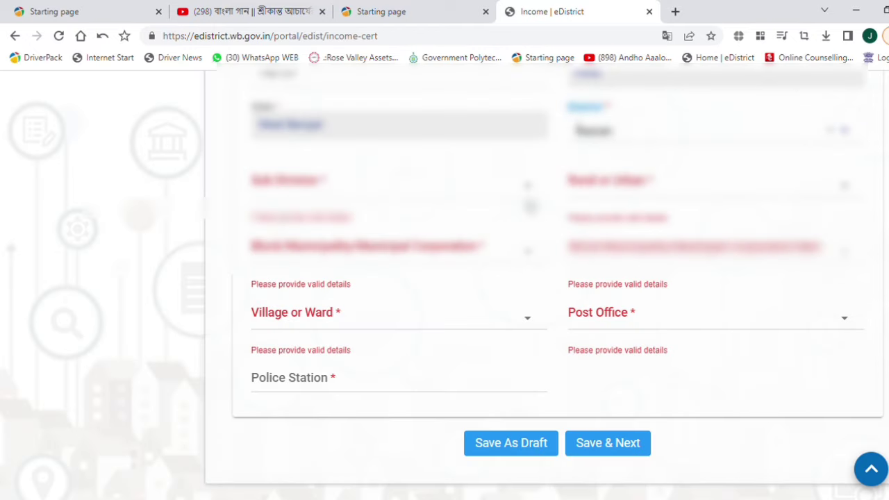
left_click(530, 191)
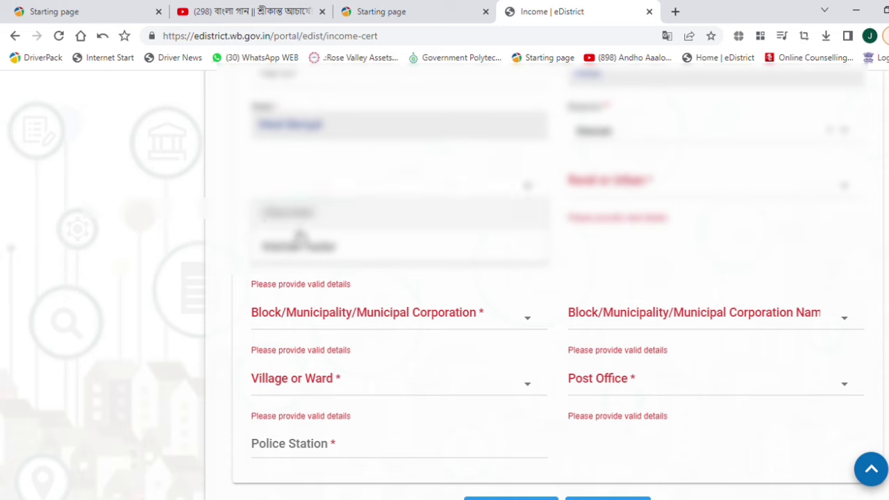
left_click(361, 252)
left_click(818, 193)
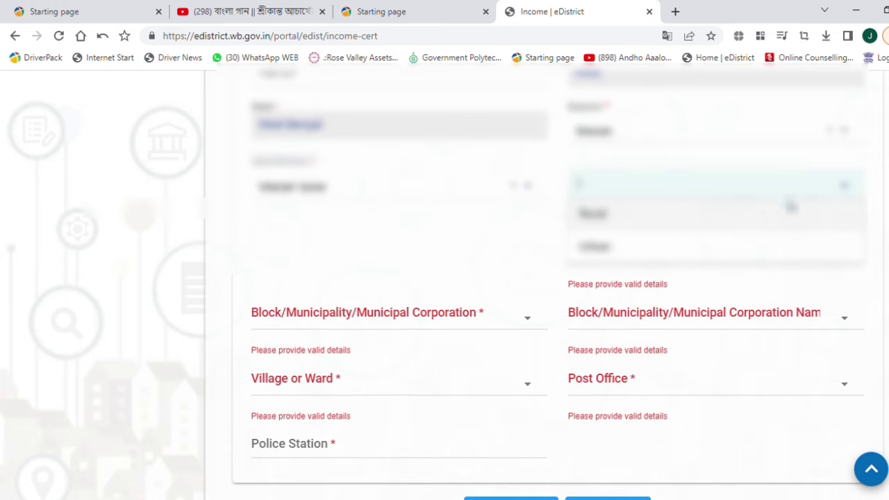
left_click(688, 222)
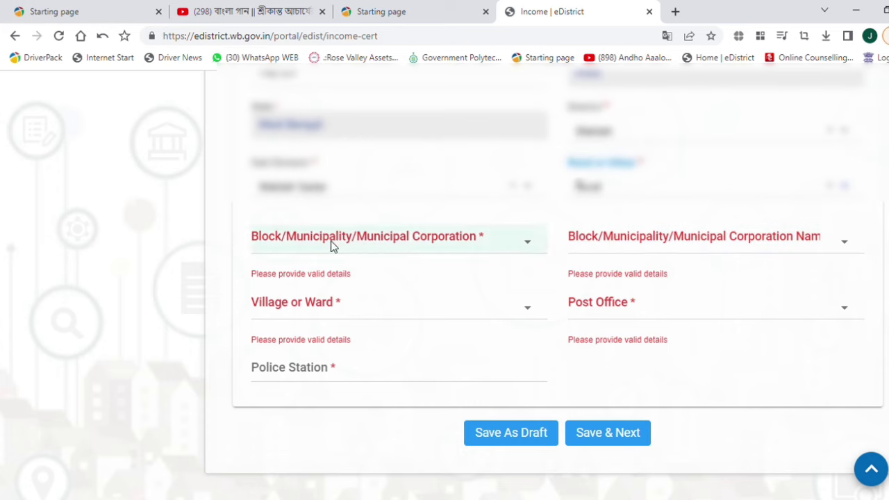
left_click(525, 241)
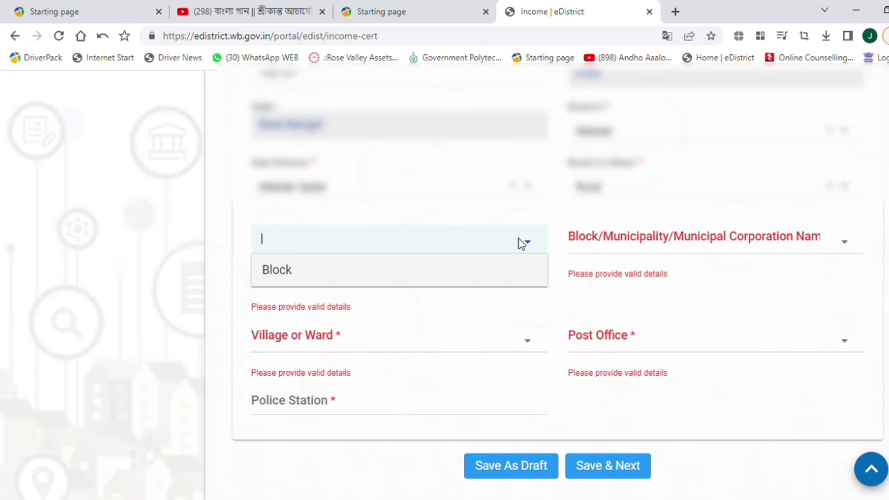
left_click(446, 278)
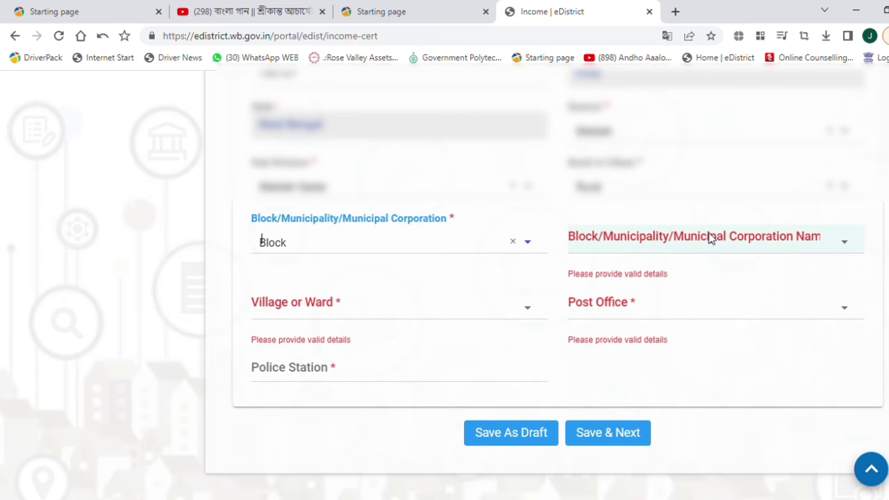
left_click(820, 240)
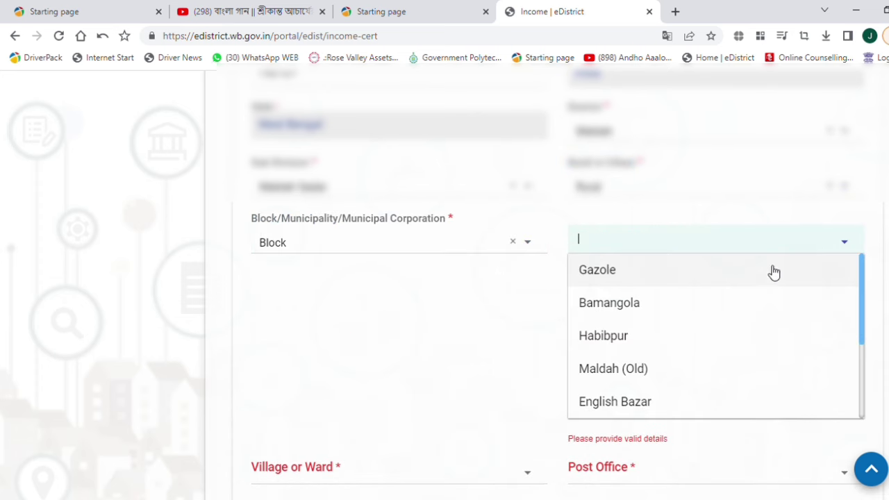
left_click(704, 348)
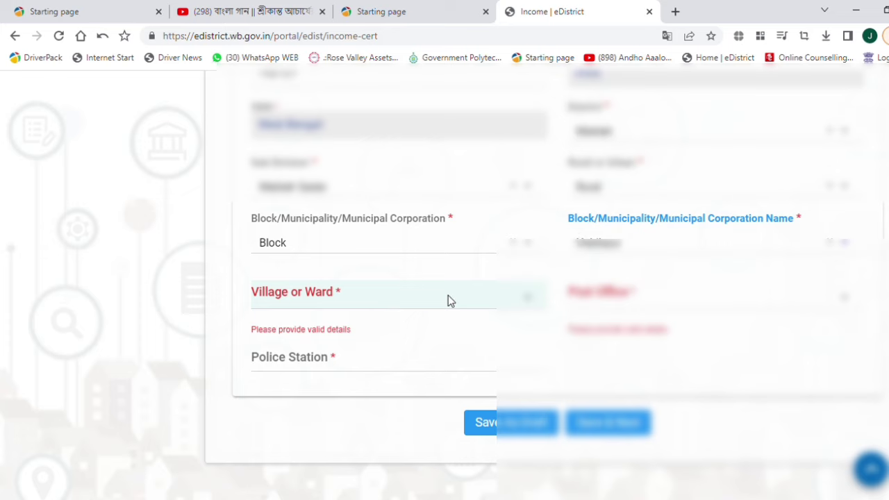
Pick the village/ward, Aiho SO post office, police station Habibpur, then Save & Next.
left_click(448, 299)
scroll(403, 401, "down", 5)
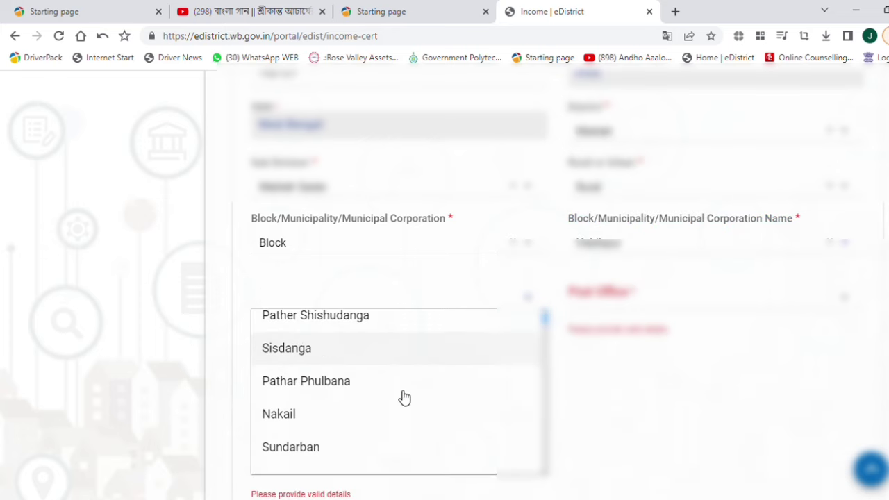
scroll(404, 396, "down", 10)
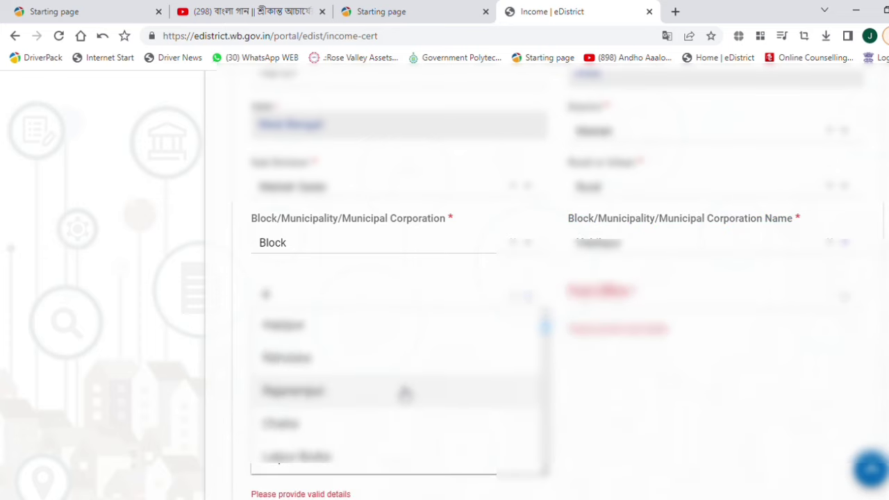
scroll(405, 393, "down", 2)
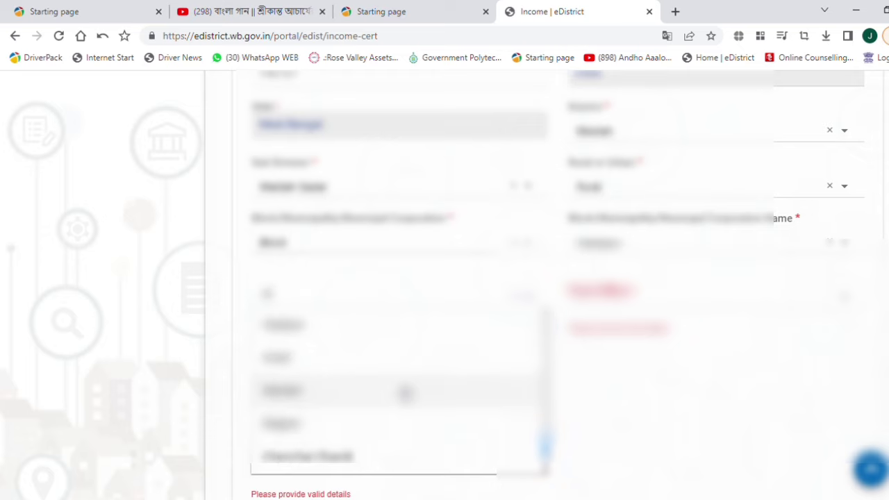
left_click(405, 393)
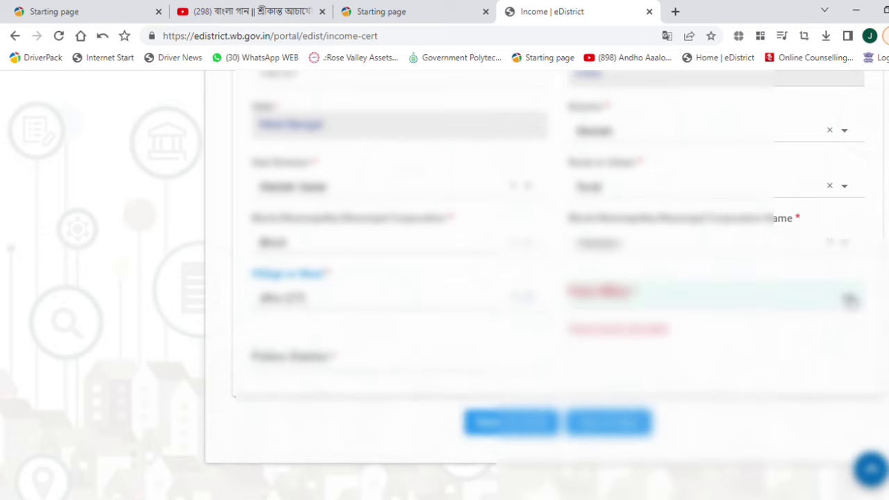
left_click(853, 298)
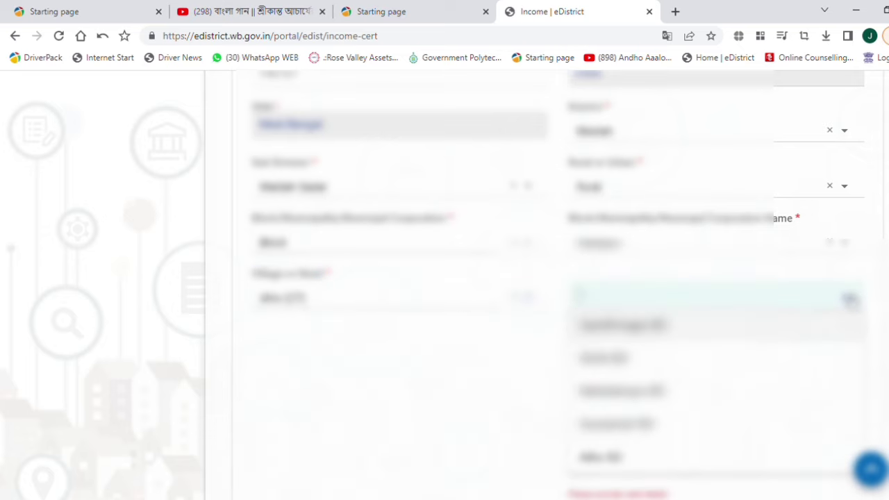
left_click(668, 458)
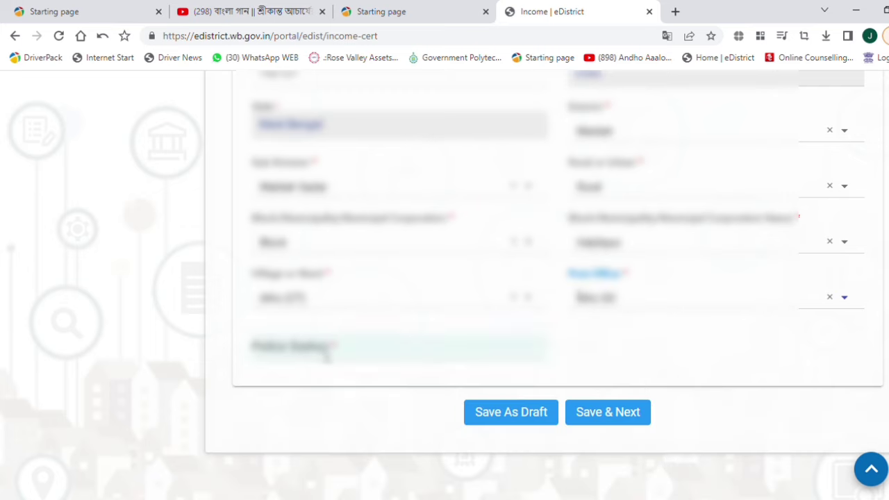
left_click(323, 351)
type("Hab")
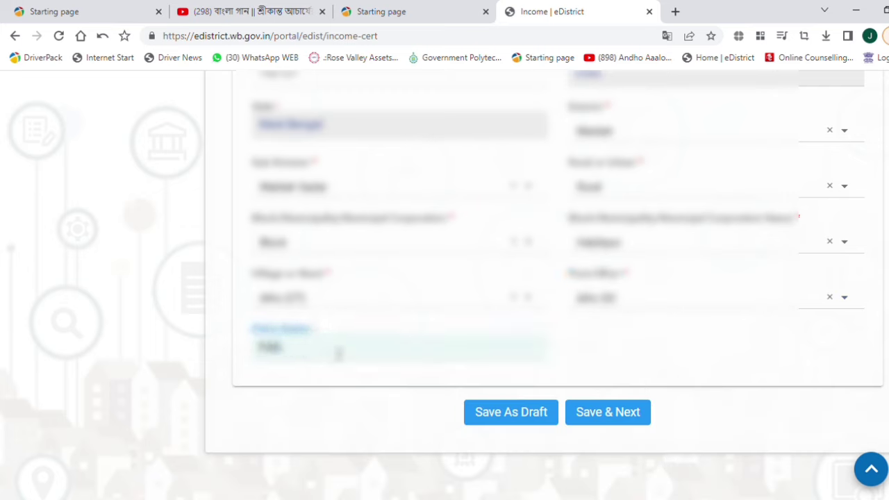
type("ibpur")
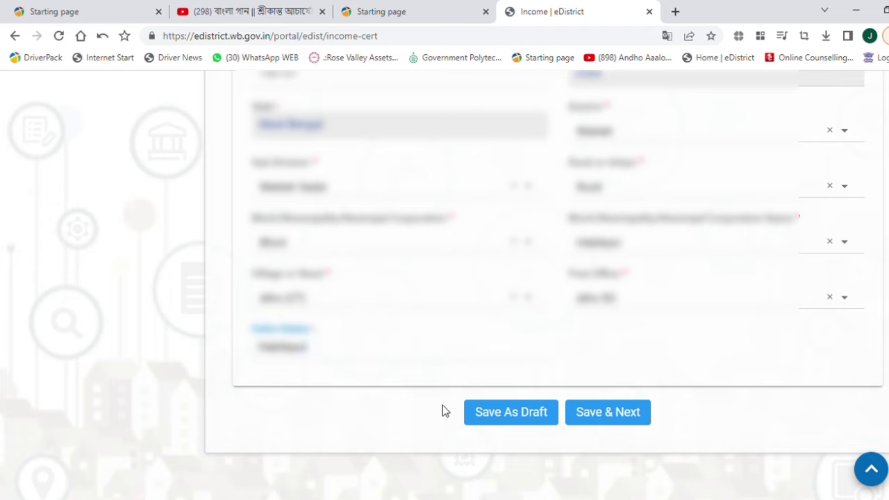
left_click(633, 421)
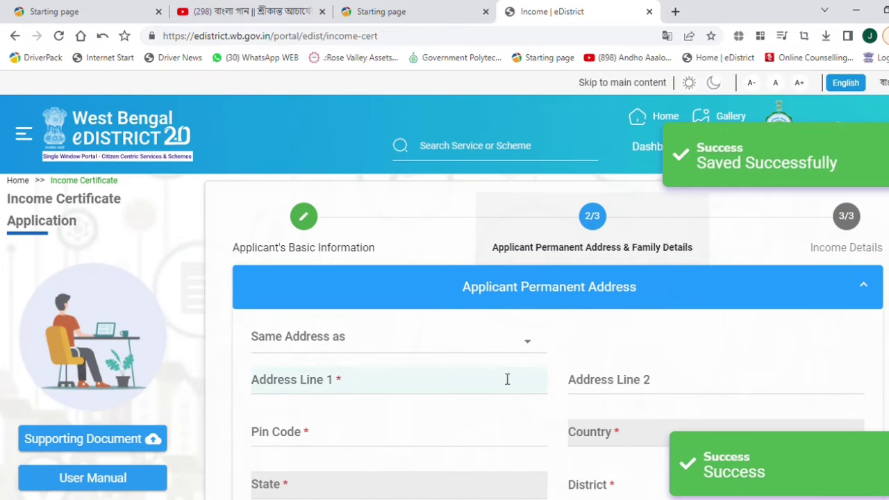
Set 'Same Address as' to Present Address to auto-fill the permanent address.
scroll(548, 369, "down", 2)
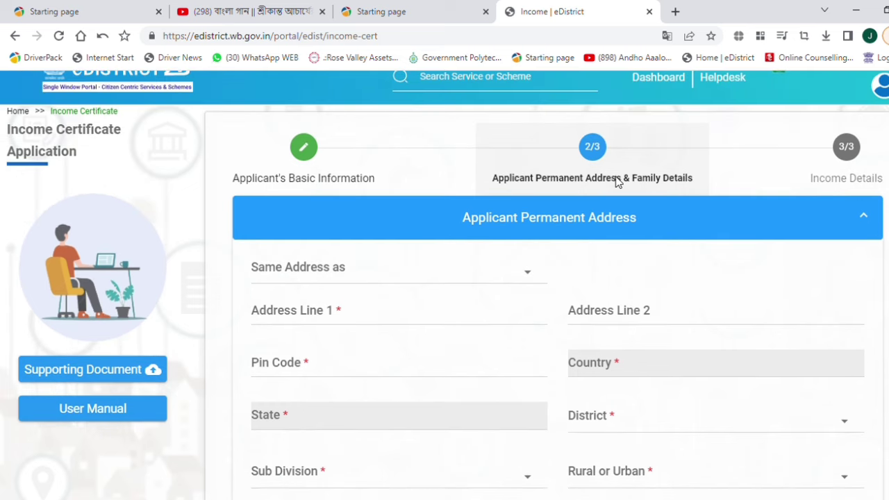
scroll(615, 183, "up", 1)
scroll(631, 178, "down", 1)
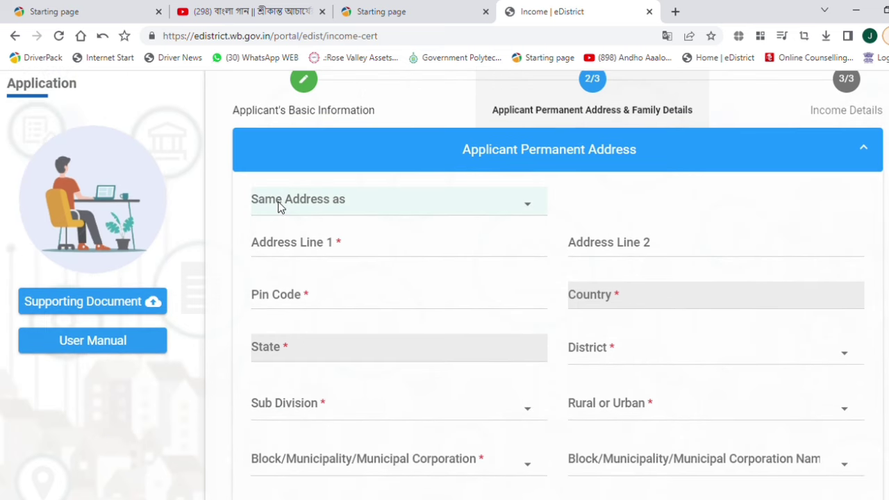
left_click(522, 211)
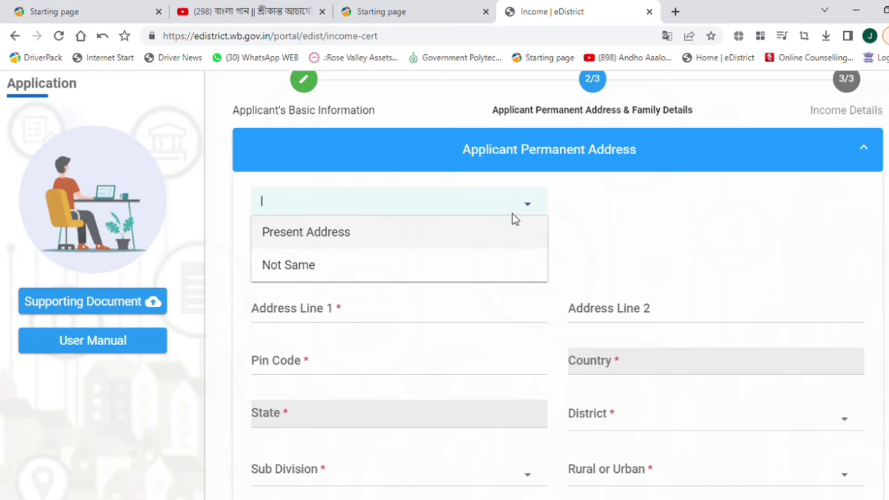
left_click(401, 240)
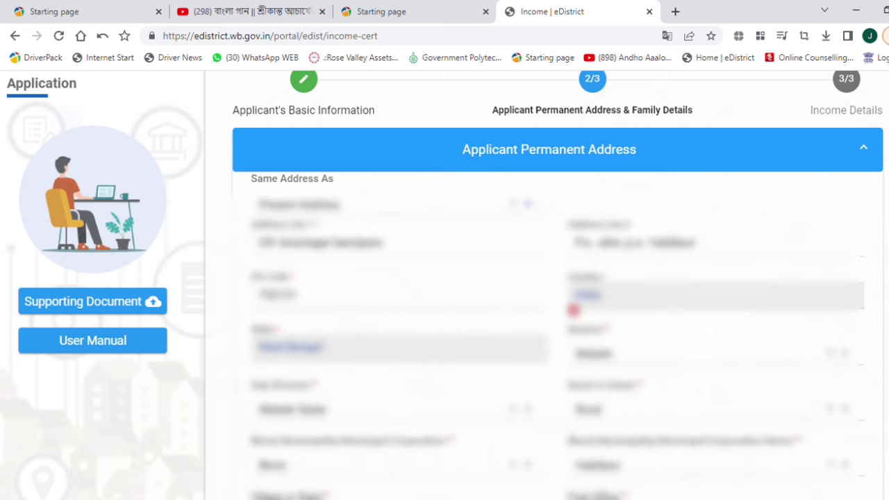
scroll(574, 309, "down", 2)
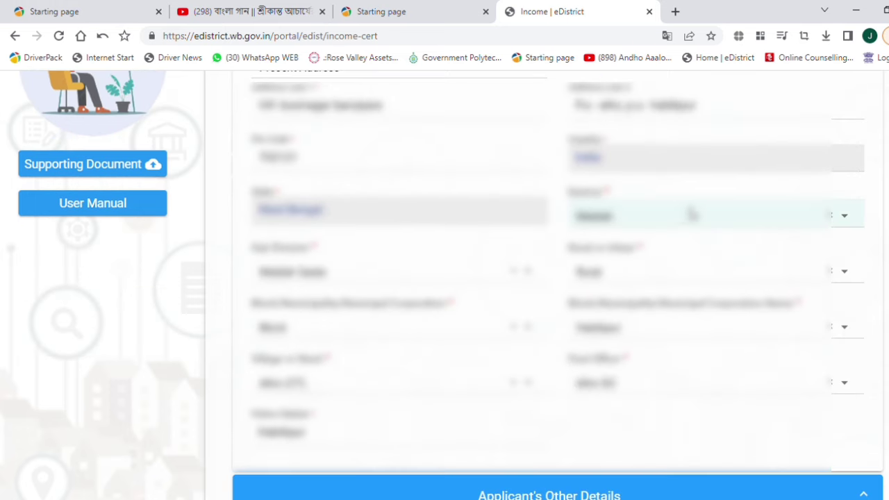
scroll(649, 368, "down", 5)
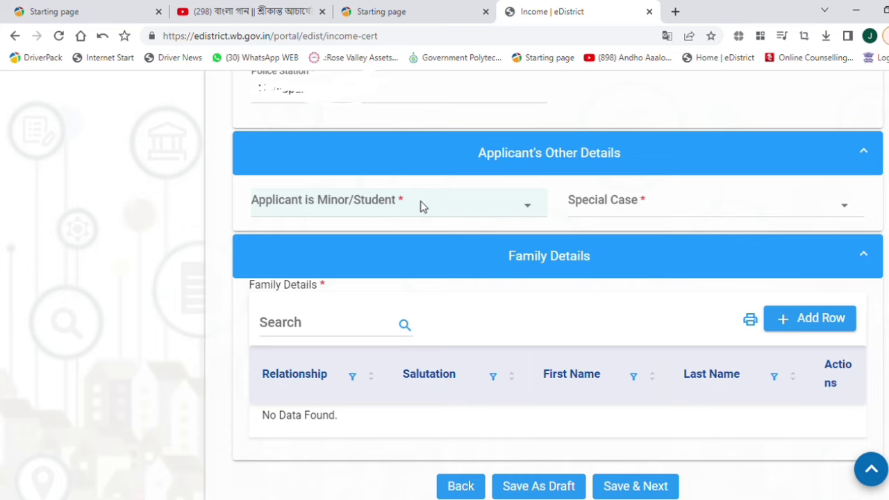
Set Applicant is Minor/Student to YES, leaving Special Case as Not Applicable.
left_click(539, 214)
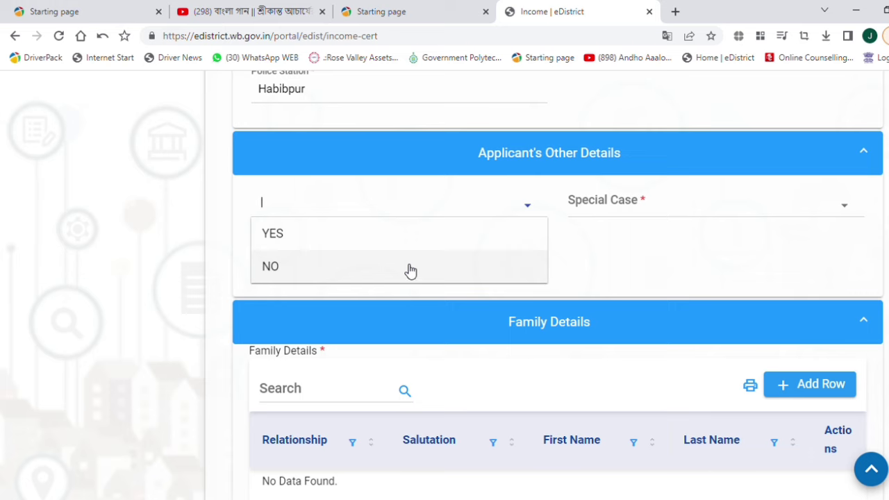
left_click(421, 237)
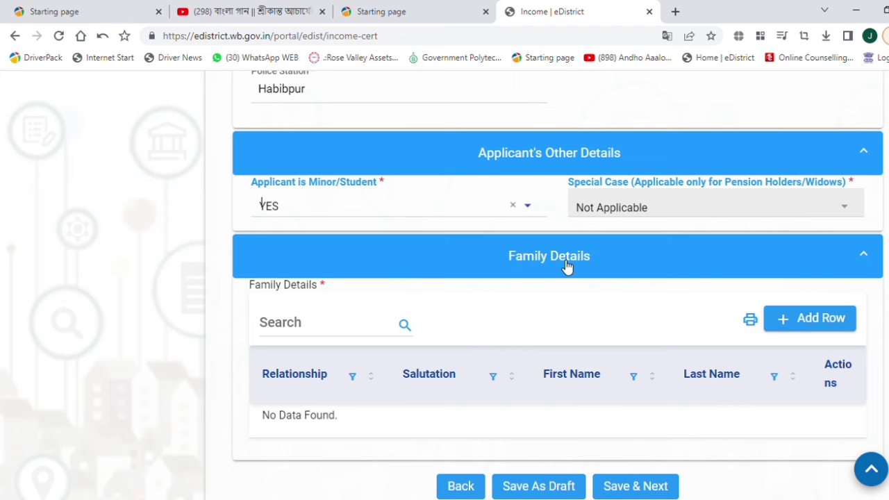
scroll(566, 285, "down", 1)
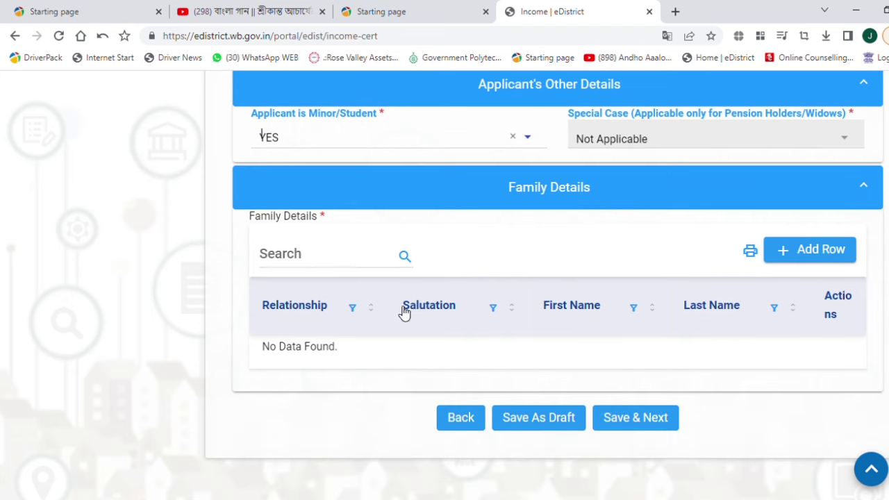
Start a new guardian entry with relationship Father and salutation Mr.
left_click(793, 256)
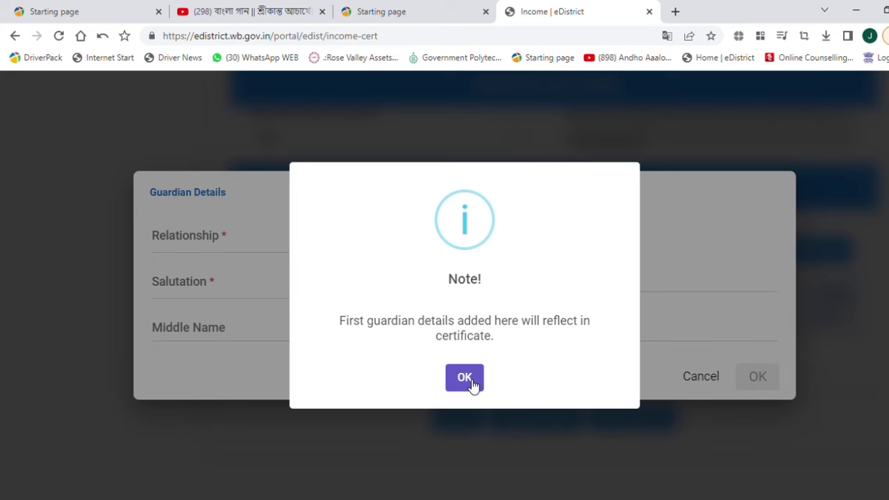
left_click(470, 383)
left_click(411, 248)
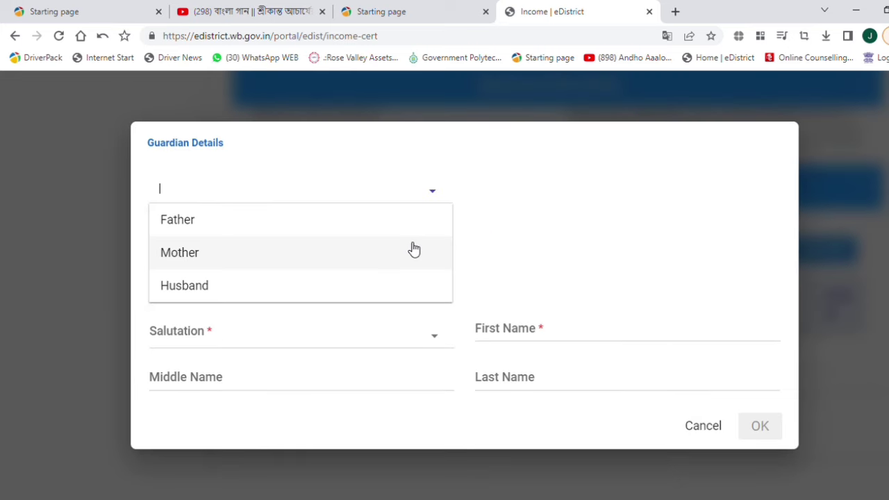
left_click(408, 229)
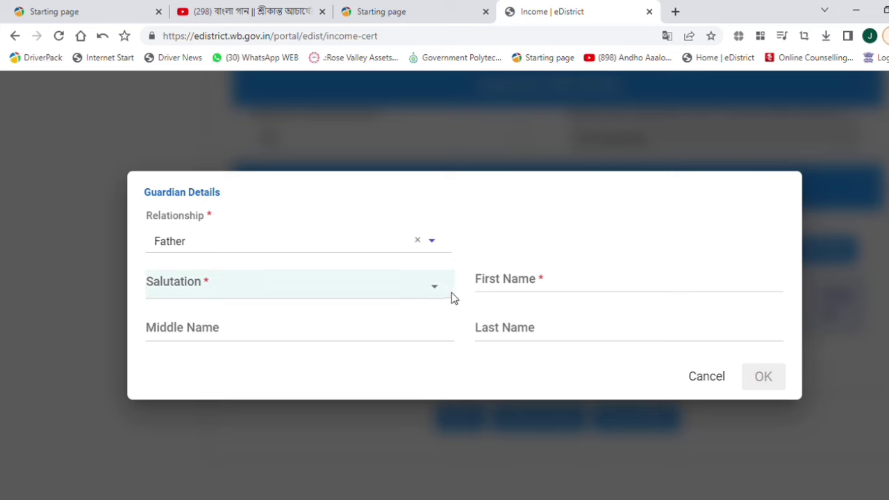
left_click(430, 286)
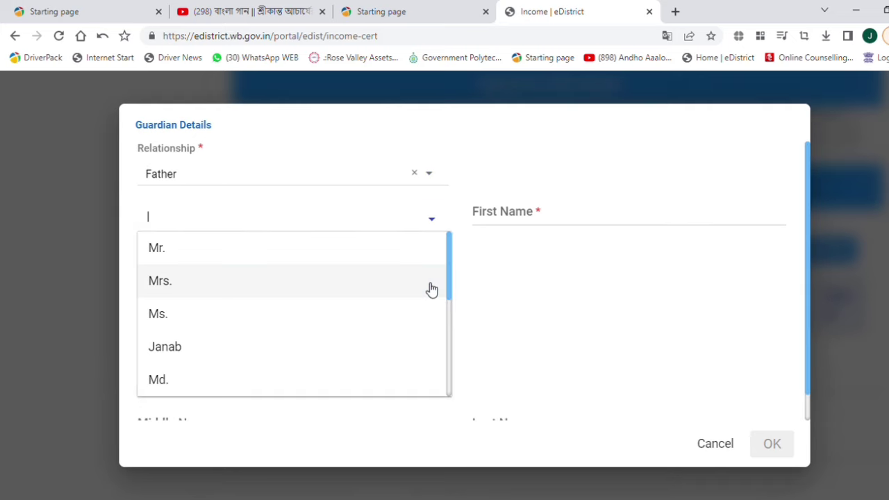
left_click(357, 254)
Enter the father's first, middle and last names and add him to Family Details.
left_click(671, 289)
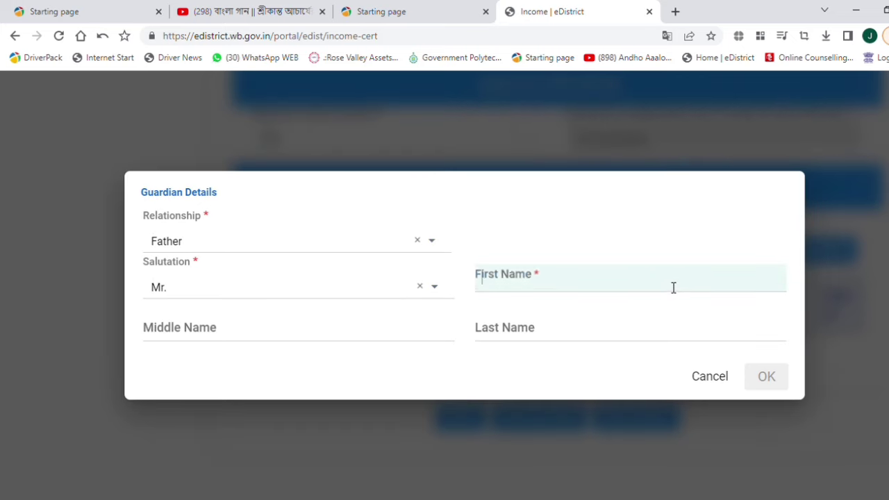
type("S")
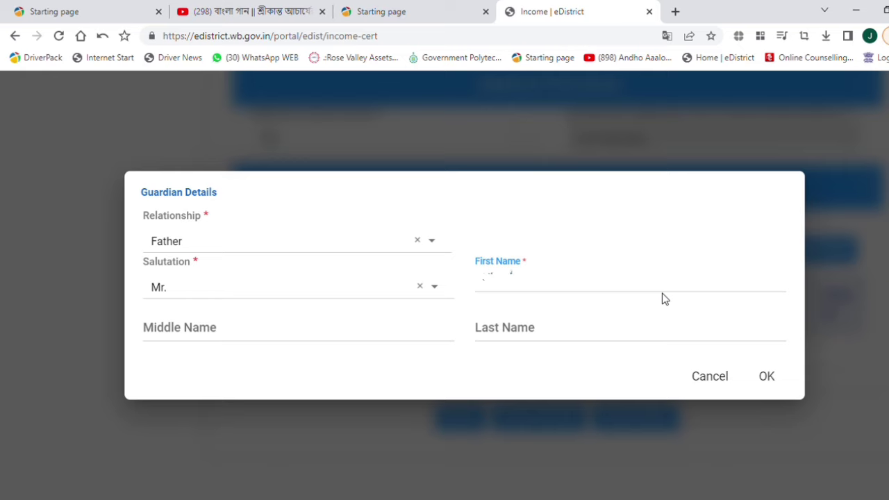
left_click(447, 345)
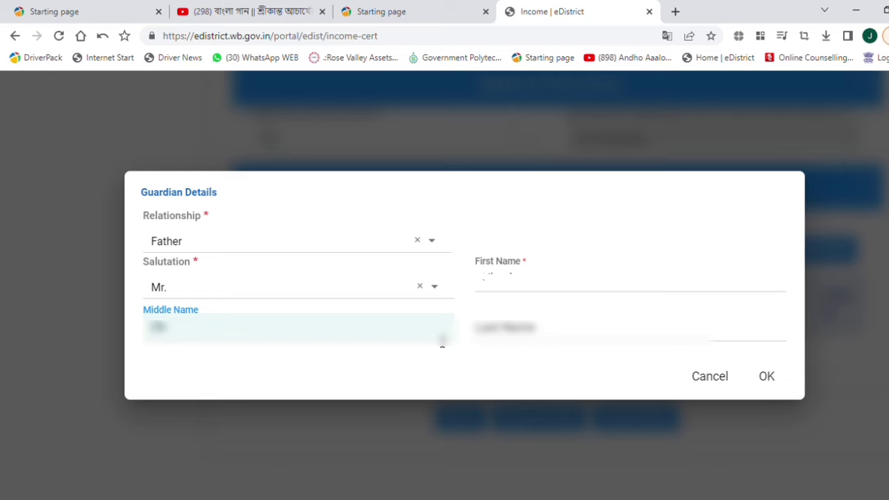
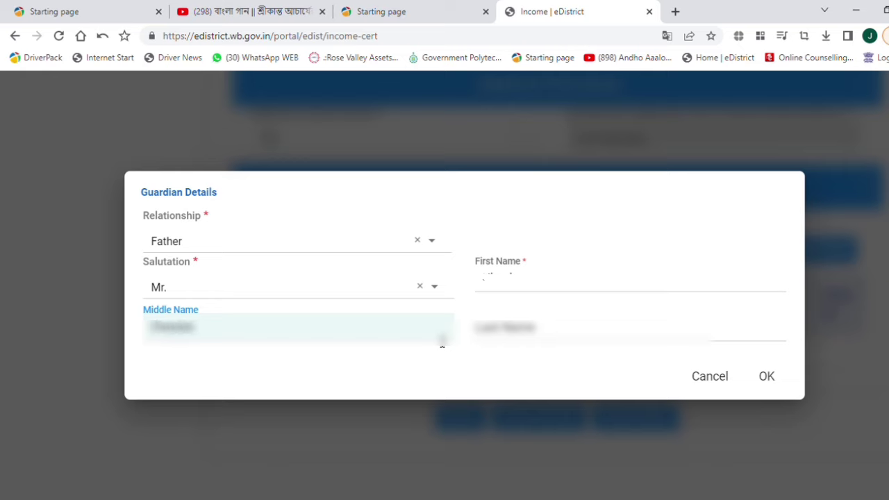
left_click(560, 338)
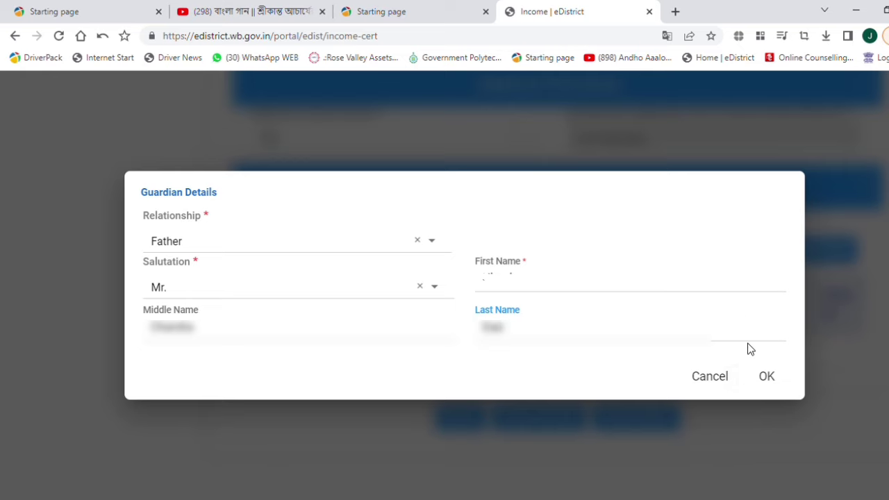
left_click(255, 336)
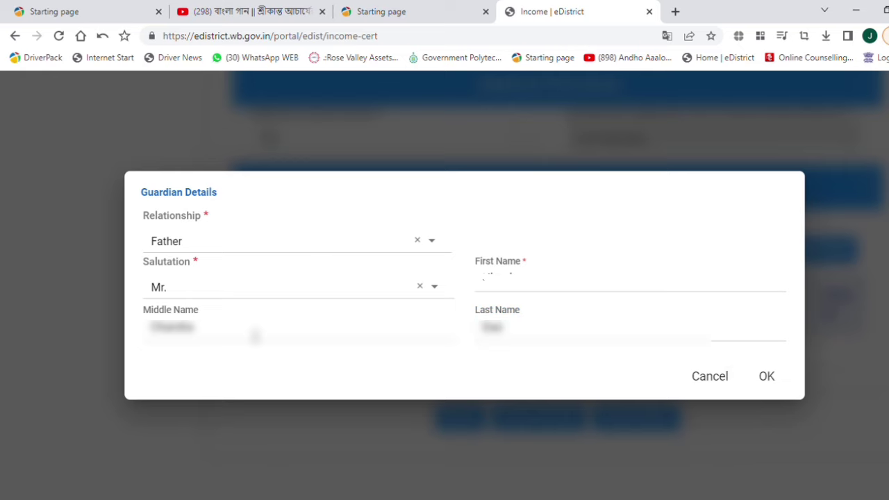
left_click(767, 378)
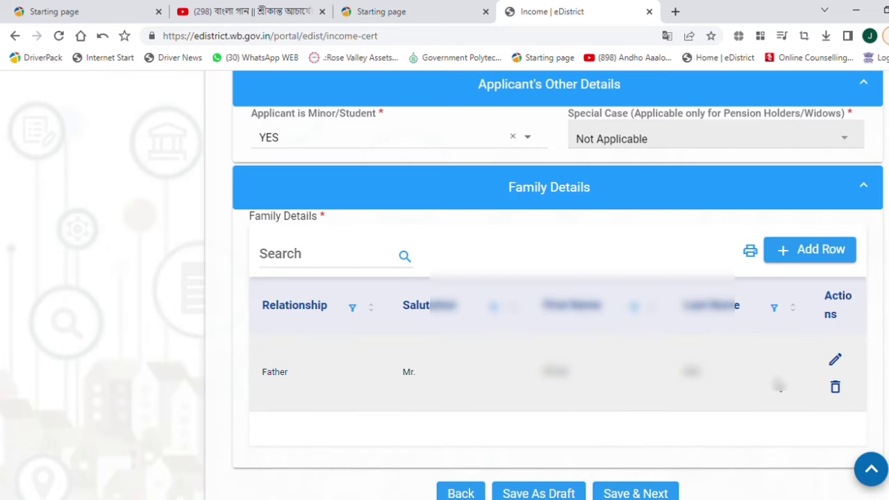
scroll(778, 386, "down", 1)
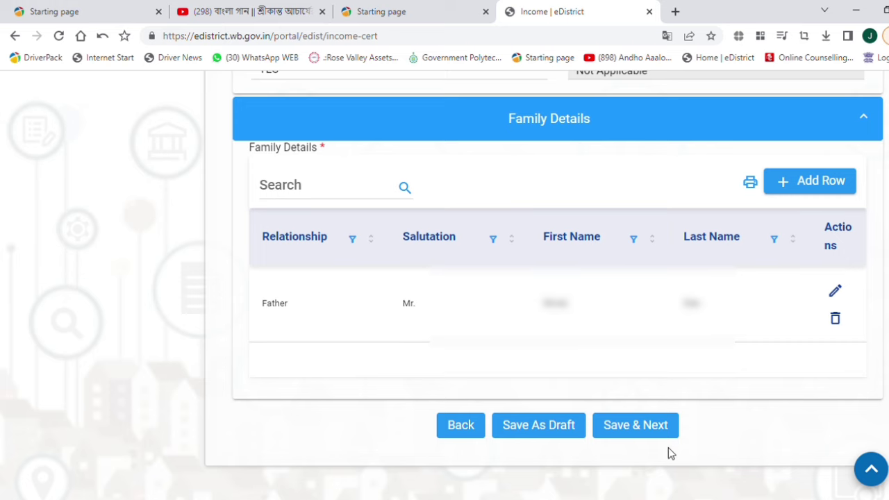
Save the family details and enter a monthly income of 4000 in Income Details.
left_click(655, 432)
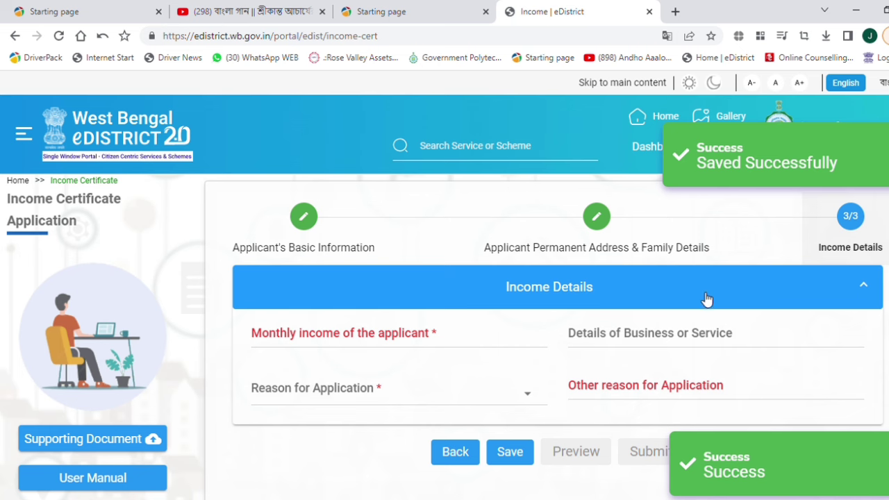
scroll(480, 368, "down", 1)
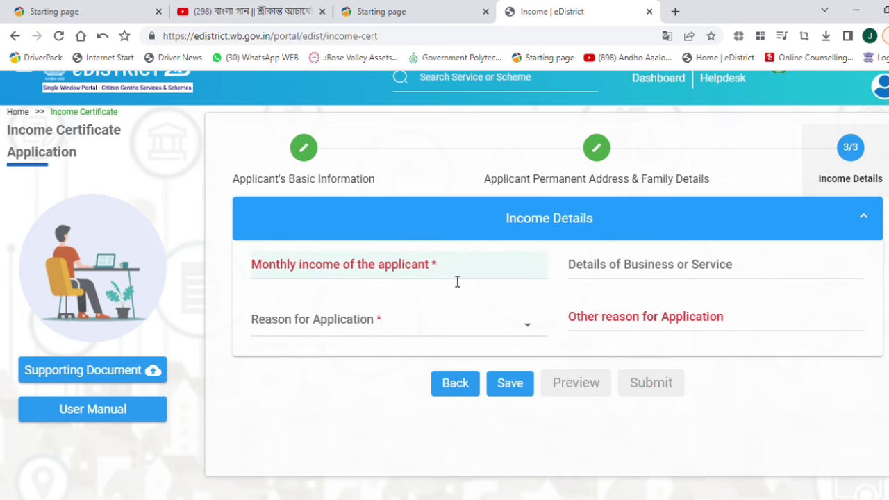
left_click(485, 268)
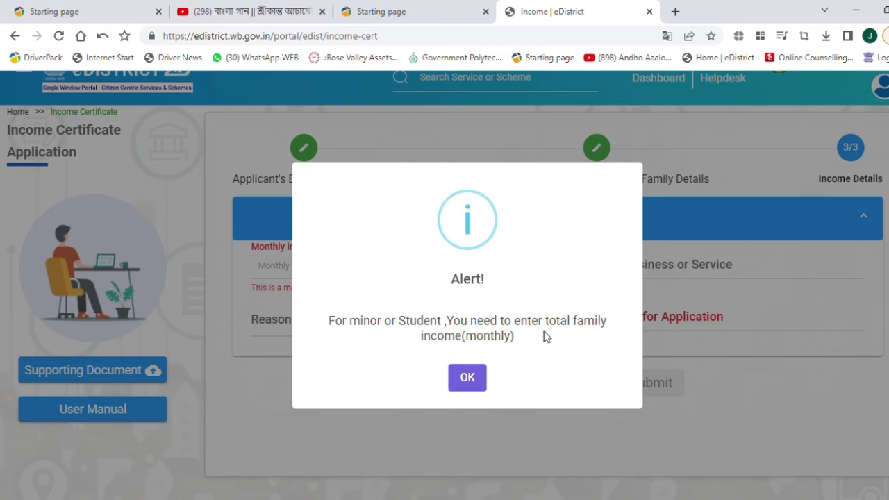
left_click(486, 378)
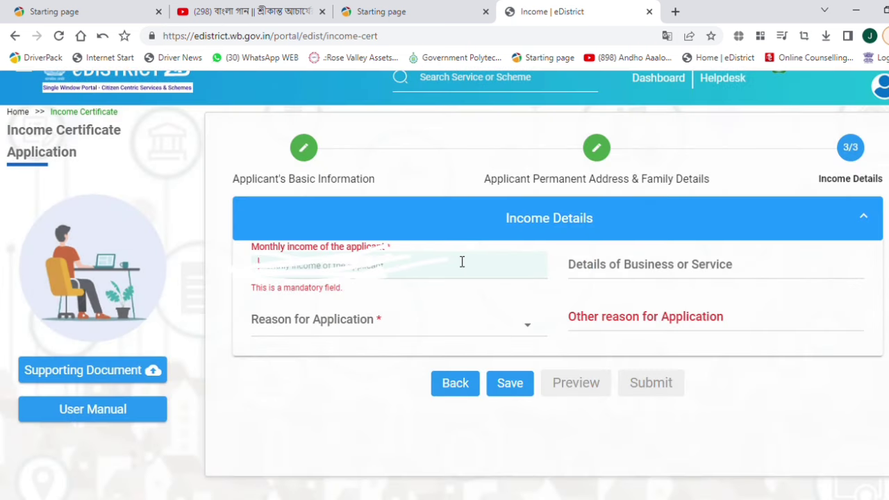
type("4000")
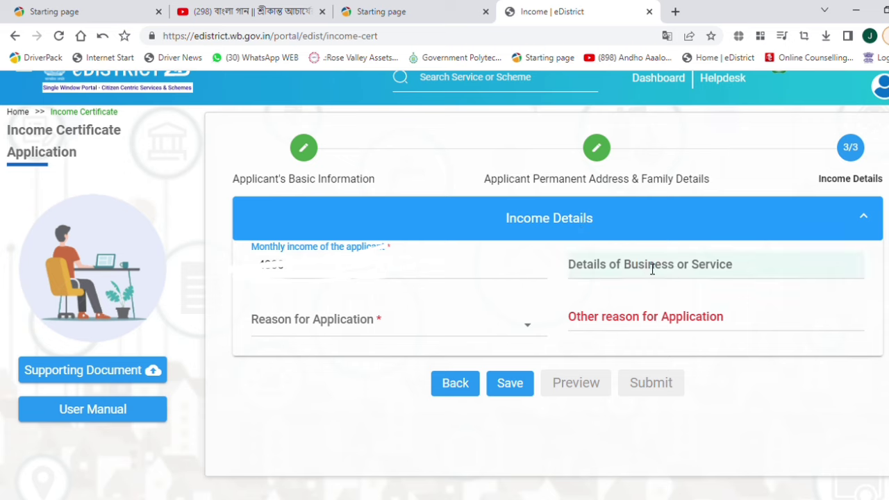
Leave business details blank, choose reason Other with other reason BUSINESS, and save.
left_click(701, 272)
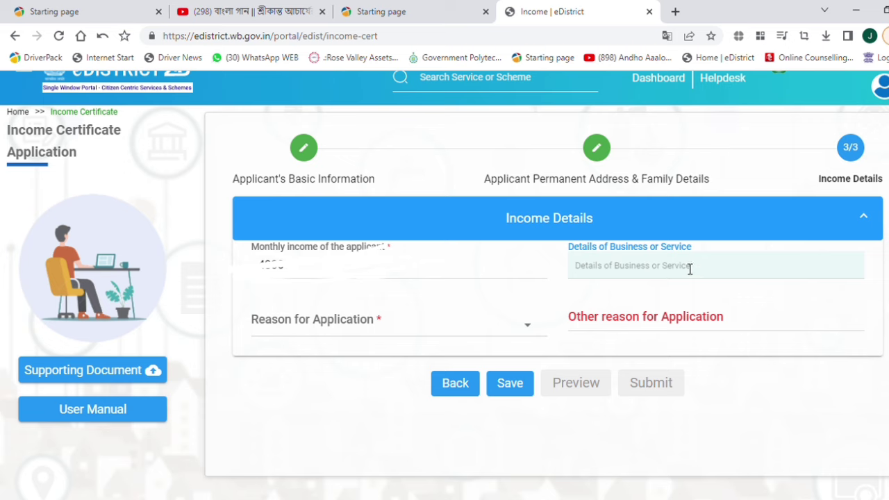
type("lab")
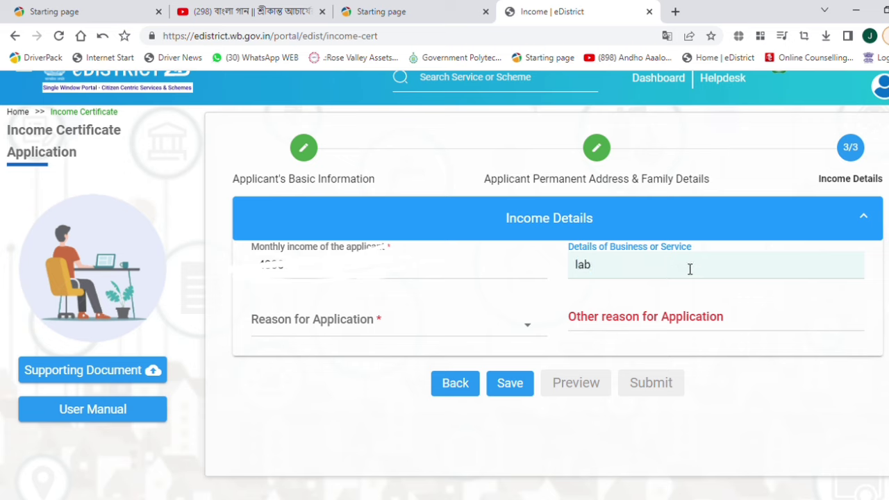
key("BackSpace")
key("BackSpace")
key("BackSpace")
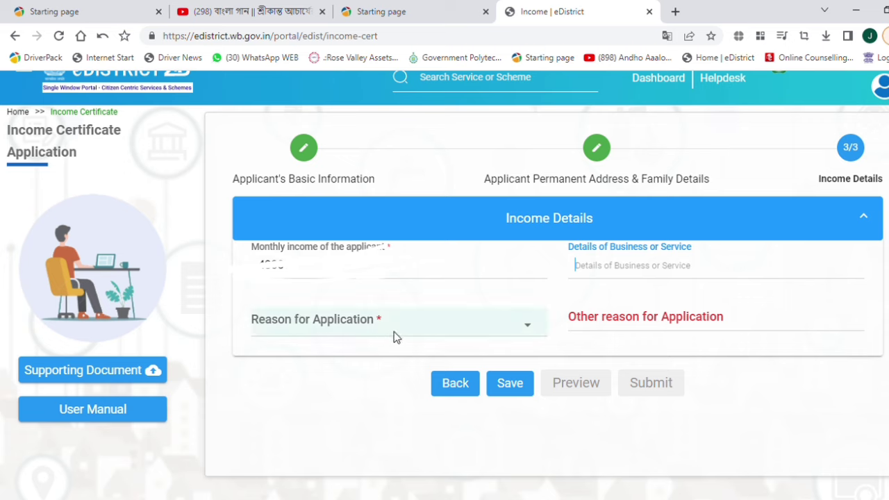
left_click(528, 332)
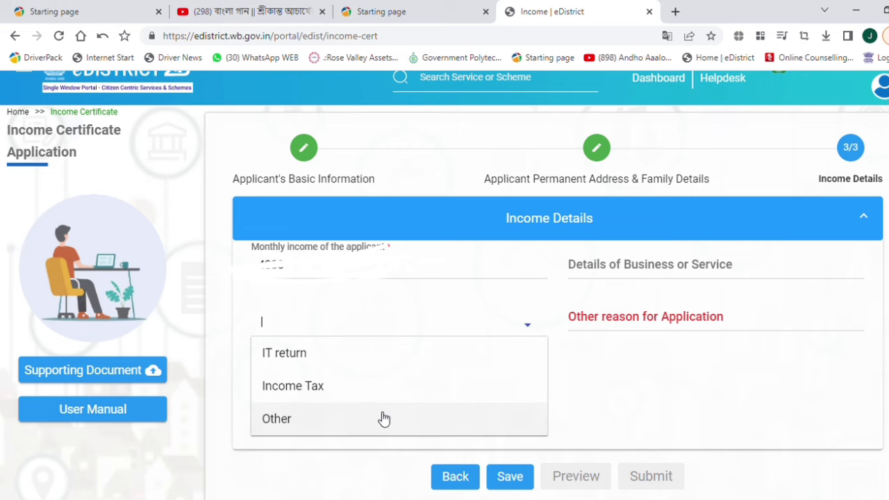
scroll(384, 418, "down", 2)
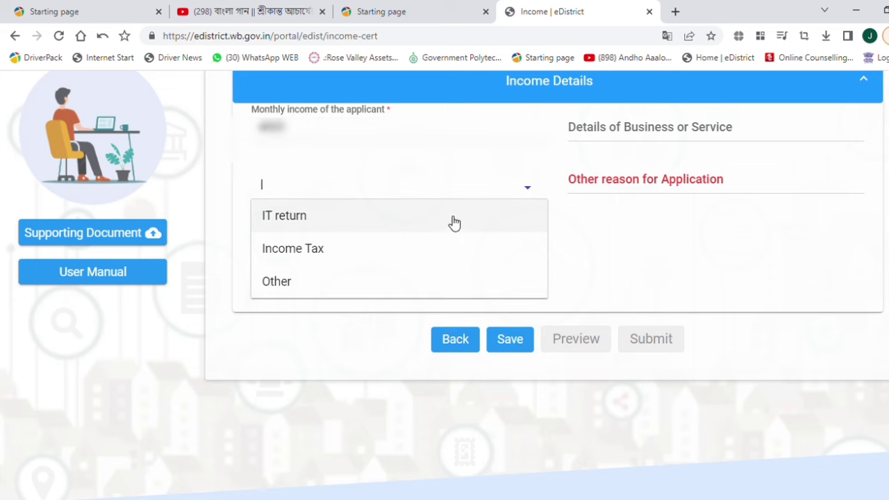
left_click(328, 283)
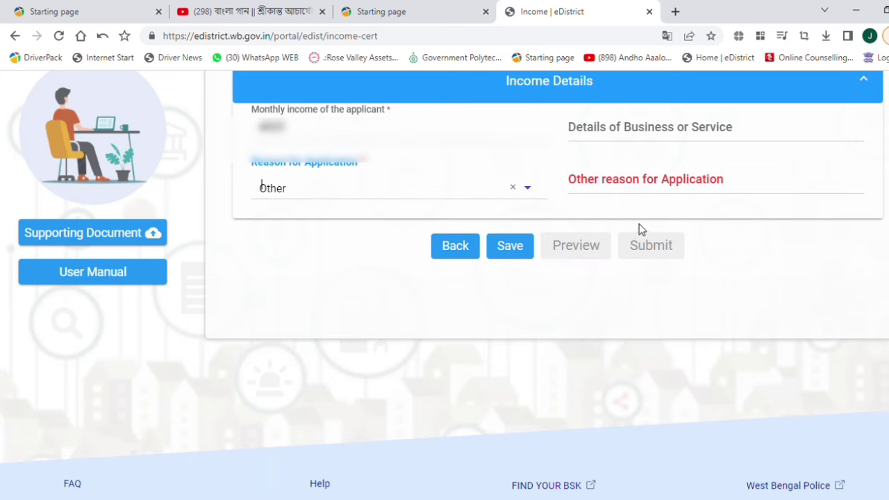
scroll(668, 284, "up", 1)
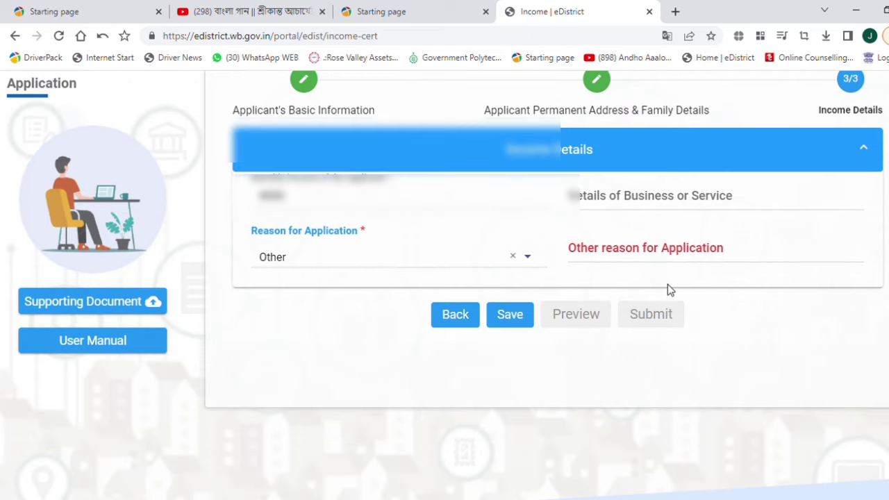
left_click(694, 254)
scroll(685, 337, "up", 1)
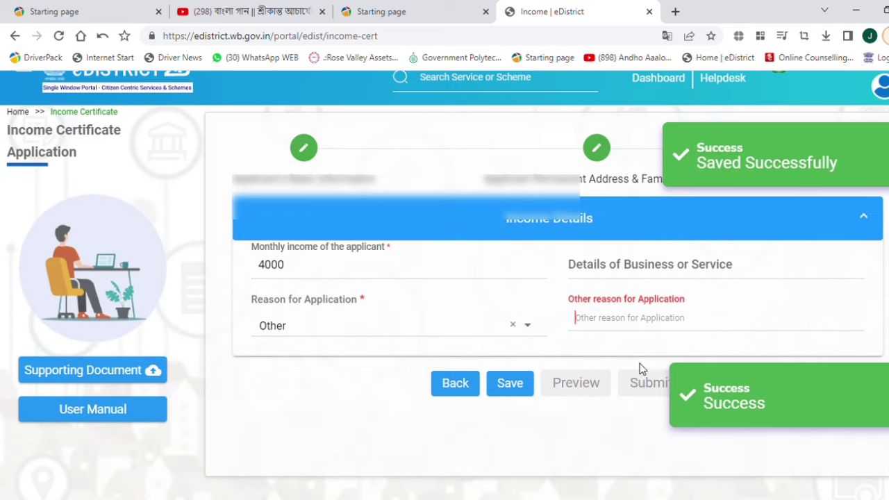
type("BUSINESS")
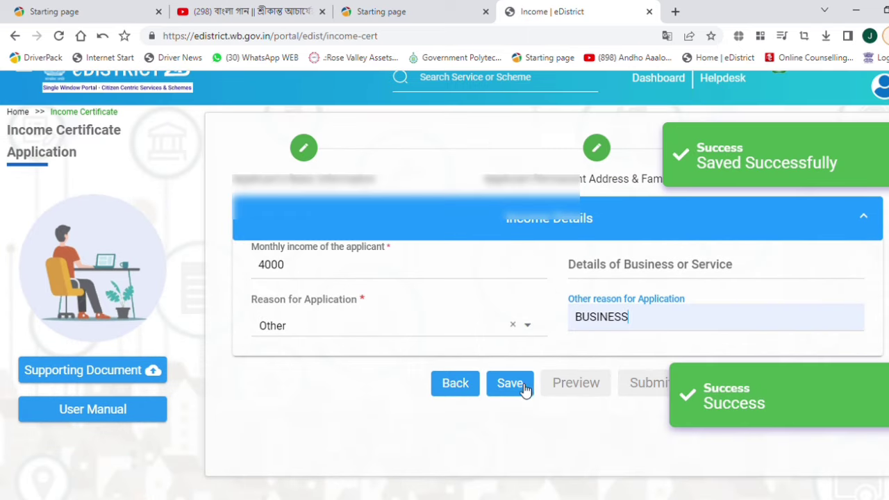
left_click(526, 389)
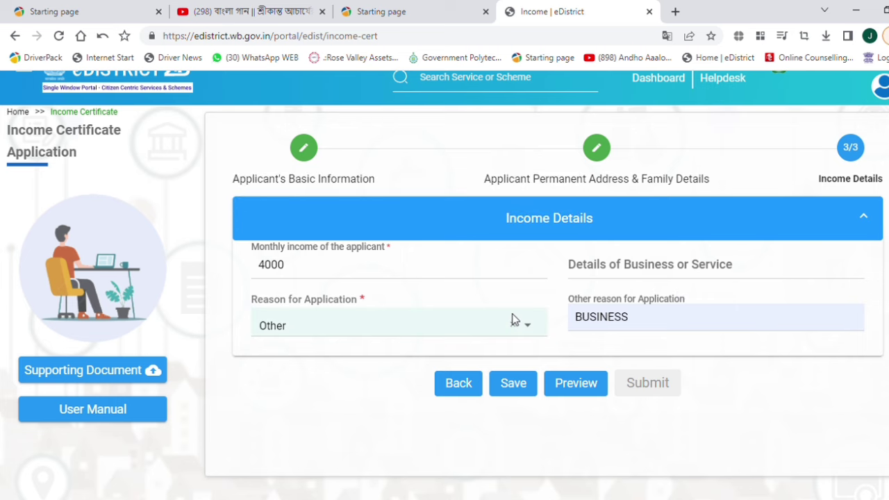
Scroll through the two-page application preview, then close it.
left_click(565, 389)
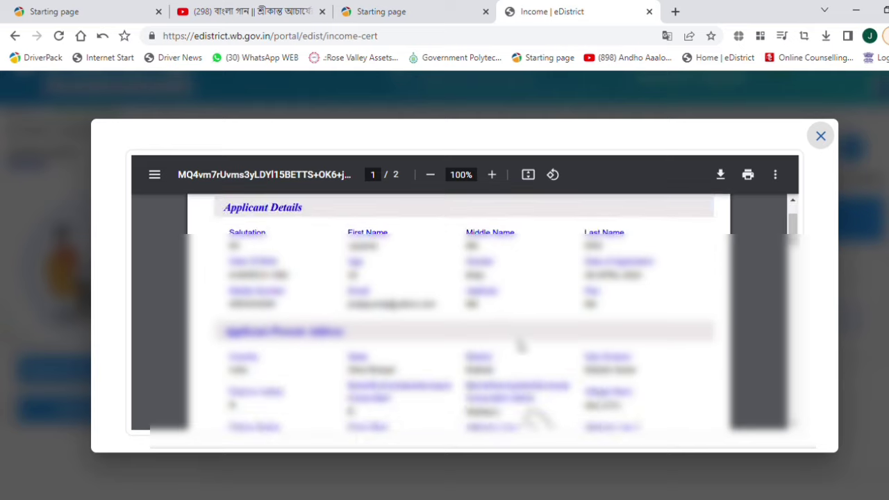
scroll(506, 351, "down", 3)
scroll(451, 352, "down", 6)
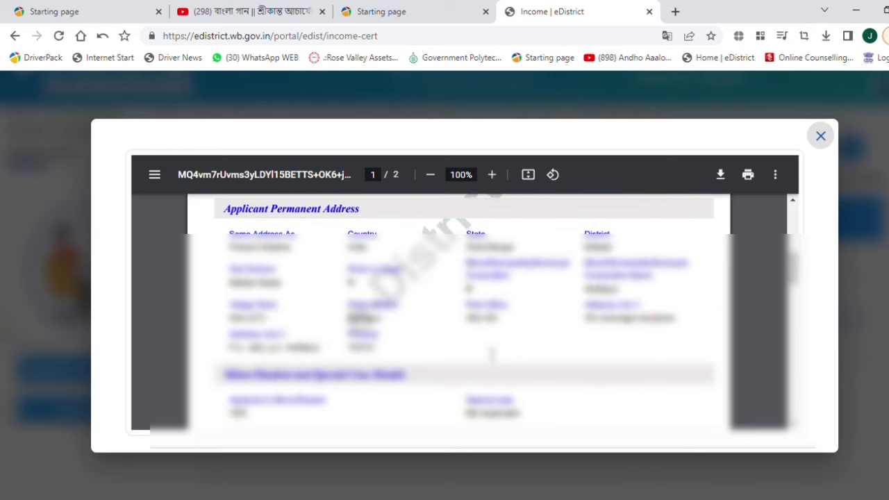
scroll(487, 353, "down", 10)
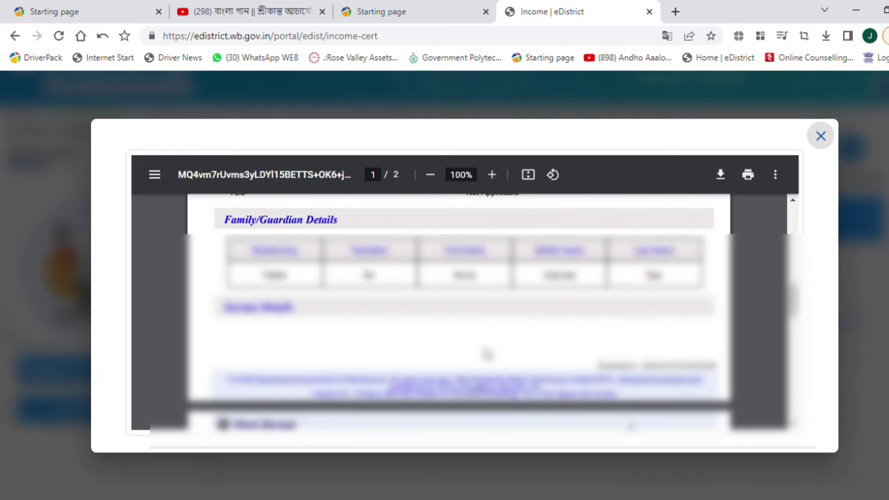
scroll(486, 350, "down", 5)
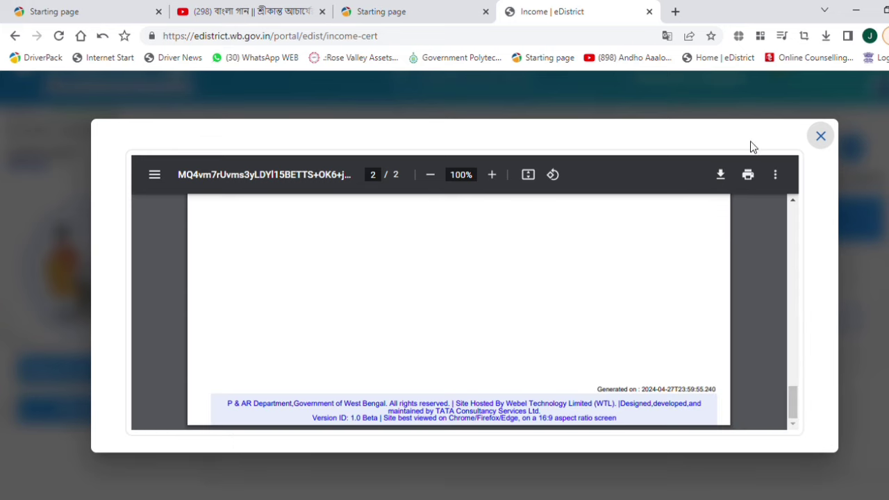
left_click(821, 136)
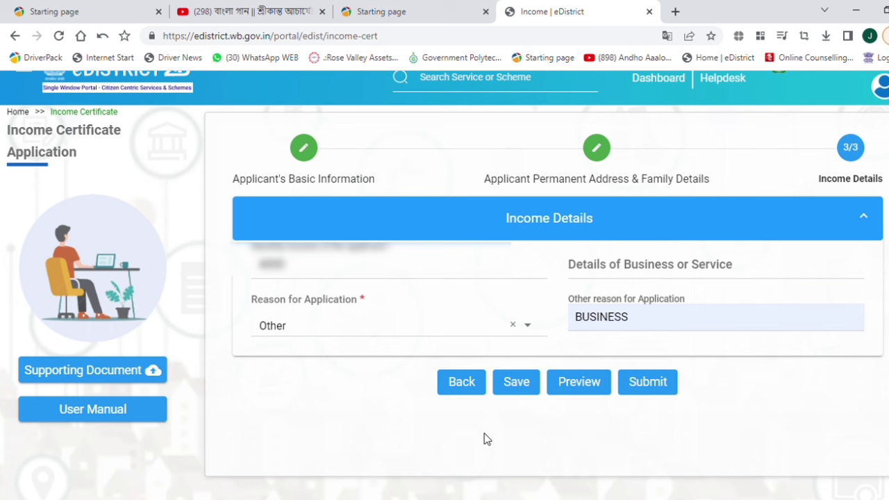
Submit the income certificate application to bring up the Documents dialog.
left_click(665, 390)
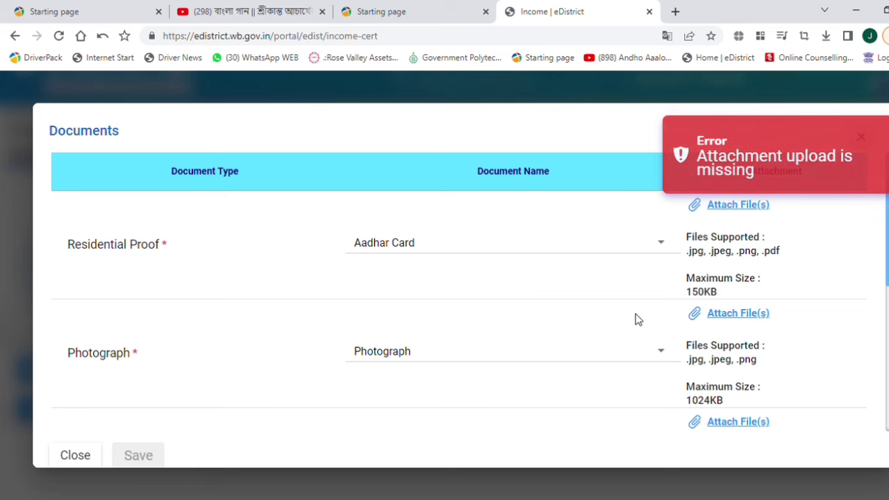
scroll(579, 356, "down", 3)
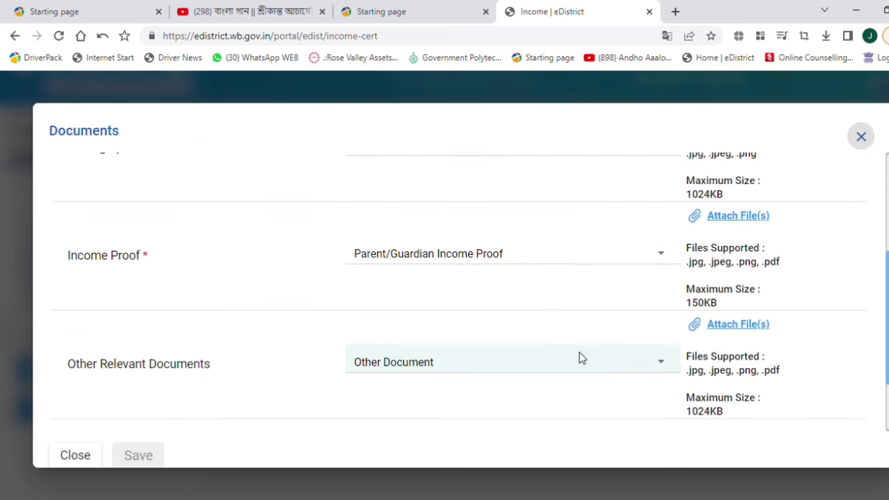
scroll(582, 358, "down", 2)
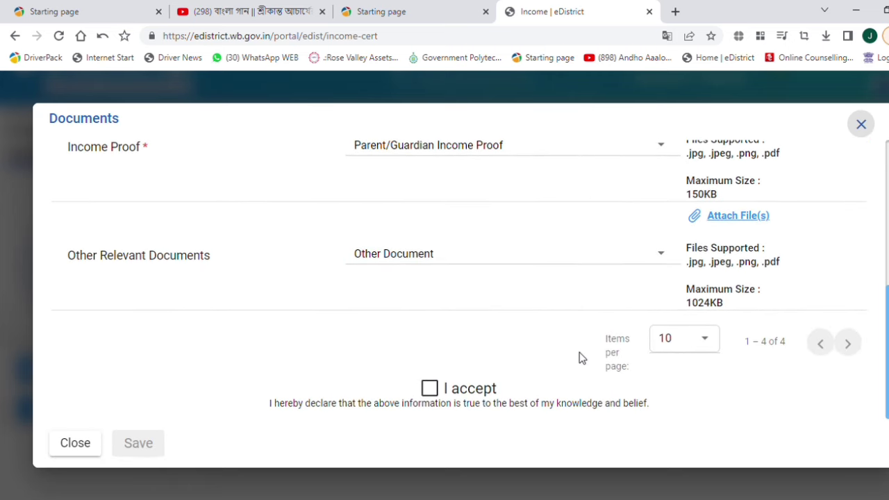
scroll(586, 304, "up", 5)
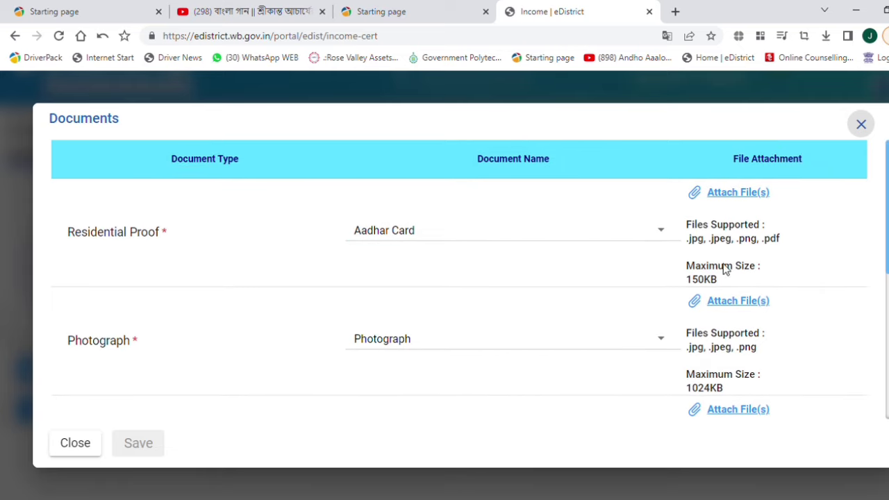
scroll(565, 306, "down", 2)
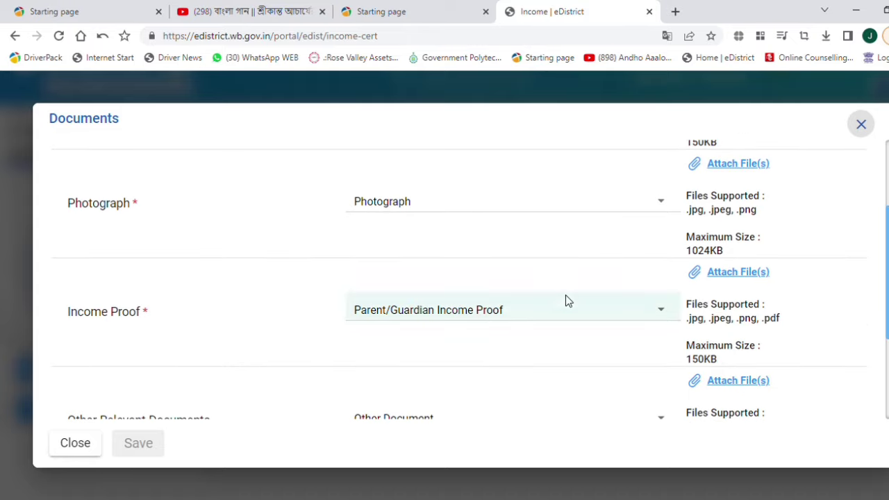
scroll(524, 283, "up", 2)
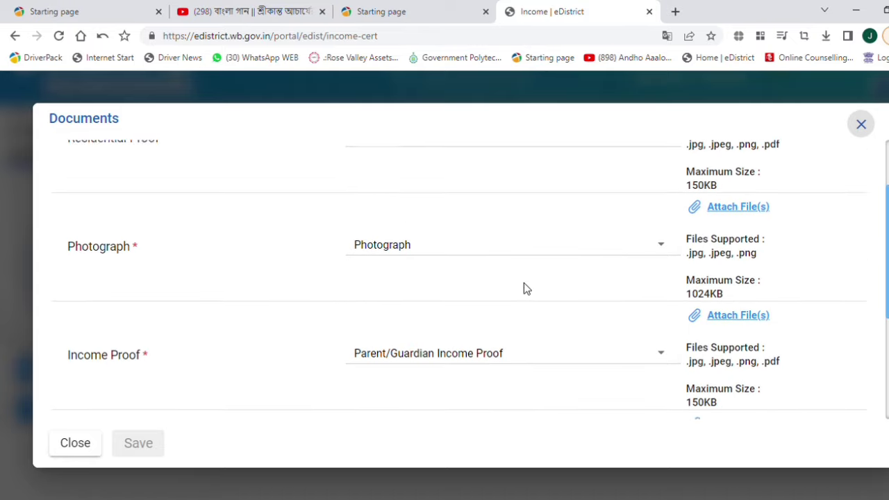
Review the required document rows and open the Residential Proof choices.
scroll(524, 282, "down", 2)
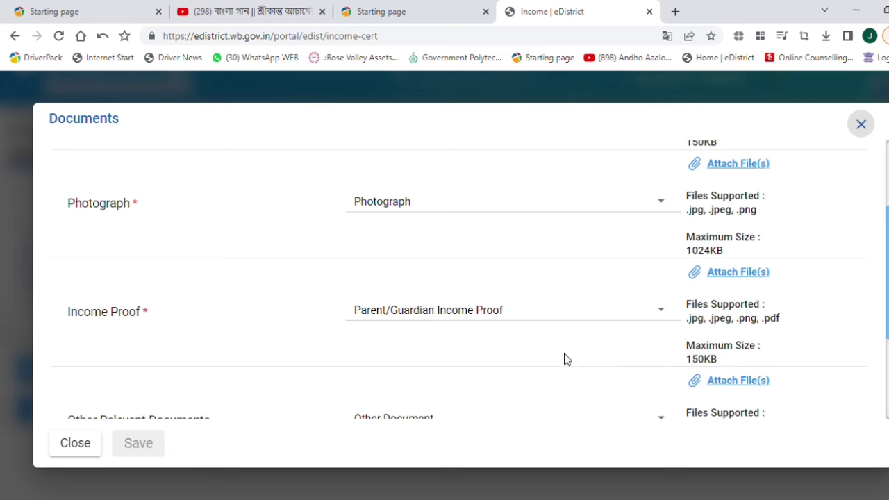
scroll(572, 346, "down", 2)
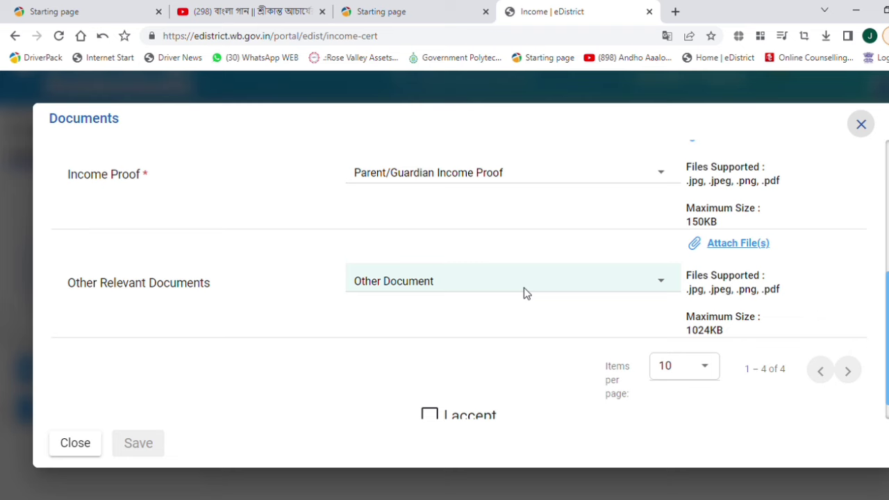
scroll(524, 293, "up", 3)
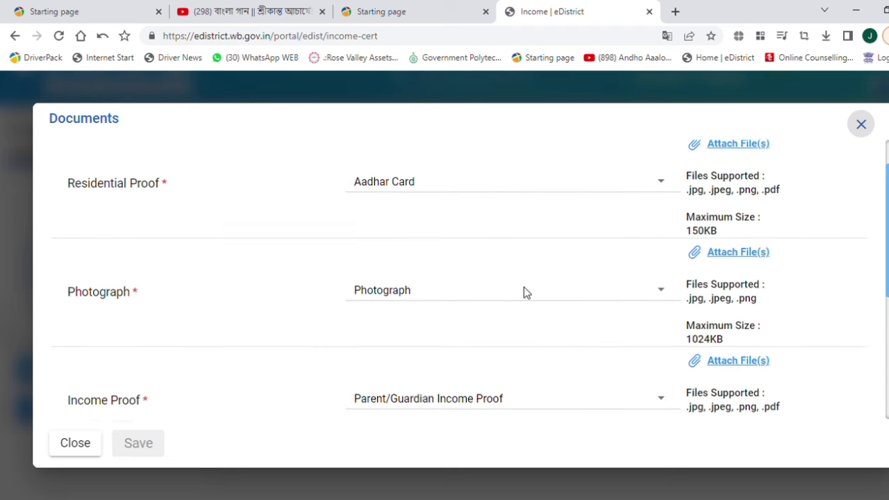
scroll(523, 293, "up", 1)
scroll(524, 293, "down", 2)
scroll(523, 292, "up", 2)
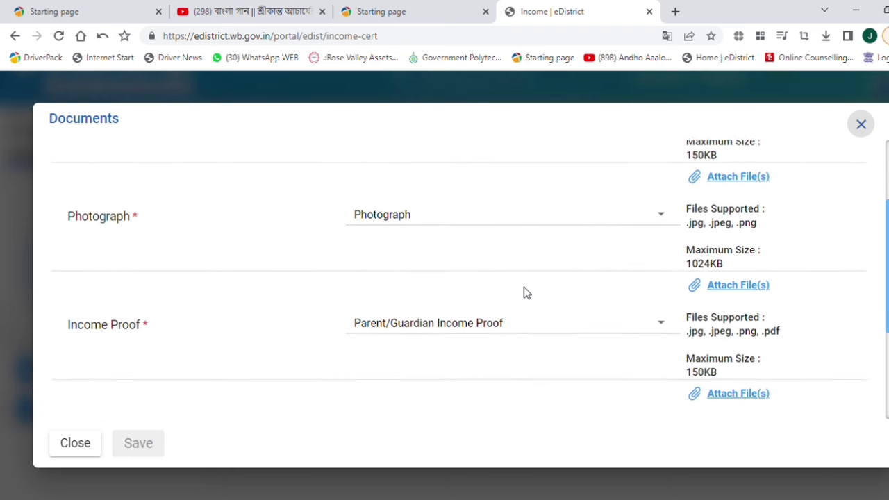
left_click(651, 232)
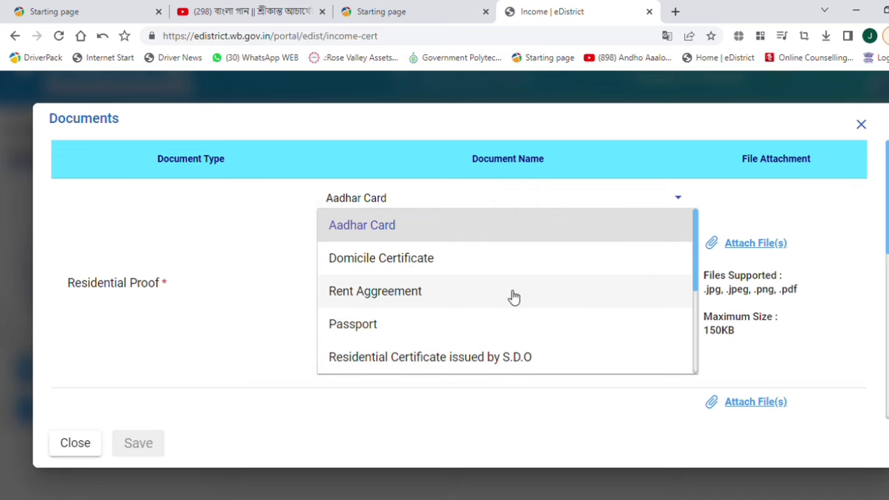
Keep Aadhar Card as residential proof, choose Photograph as the photo, and open Income Proof choices.
left_click(511, 237)
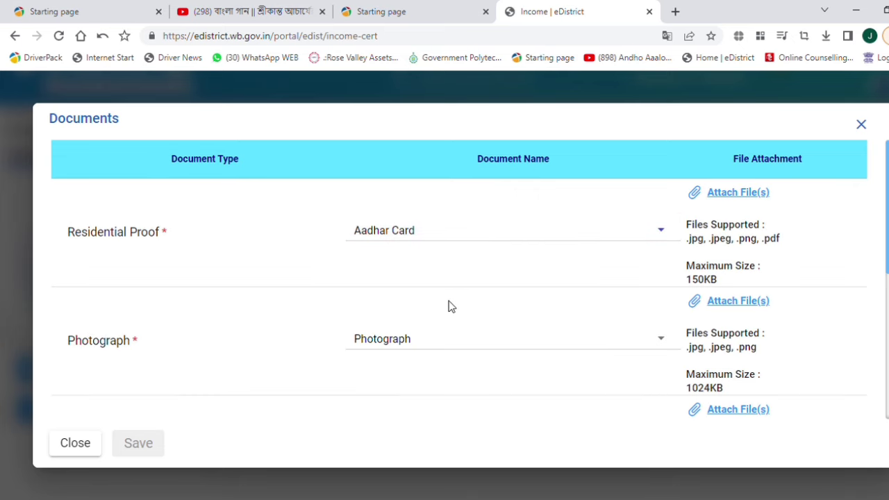
left_click(699, 200)
left_click(620, 337)
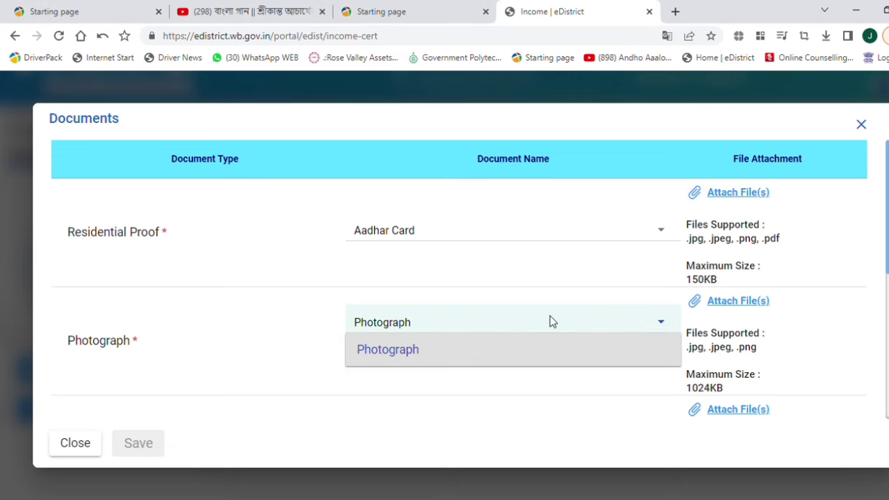
left_click(497, 359)
scroll(624, 345, "down", 2)
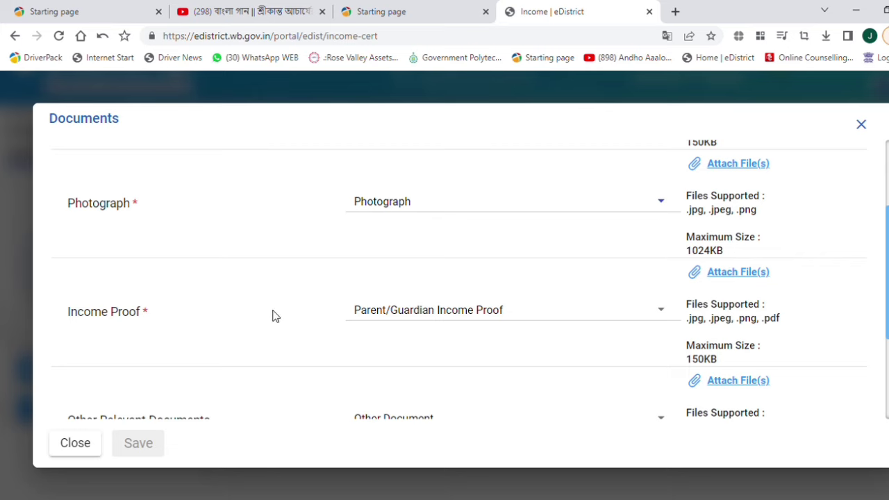
left_click(635, 314)
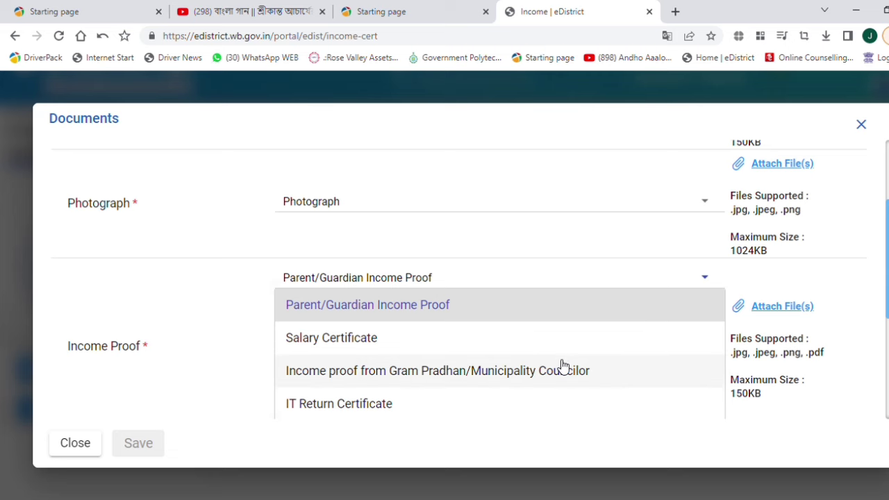
scroll(562, 367, "down", 1)
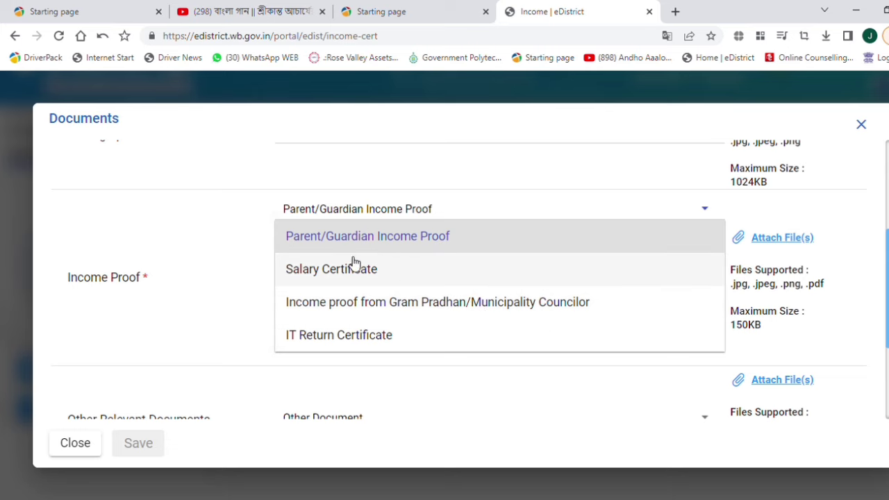
Choose Gram Pradhan/Municipality Councilor income proof, Other Document for other documents, and accept the declaration.
left_click(382, 304)
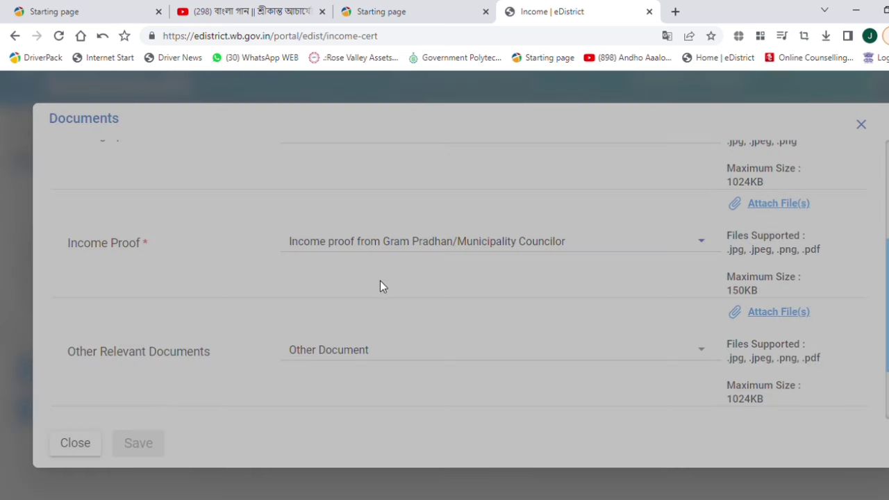
scroll(440, 347, "down", 2)
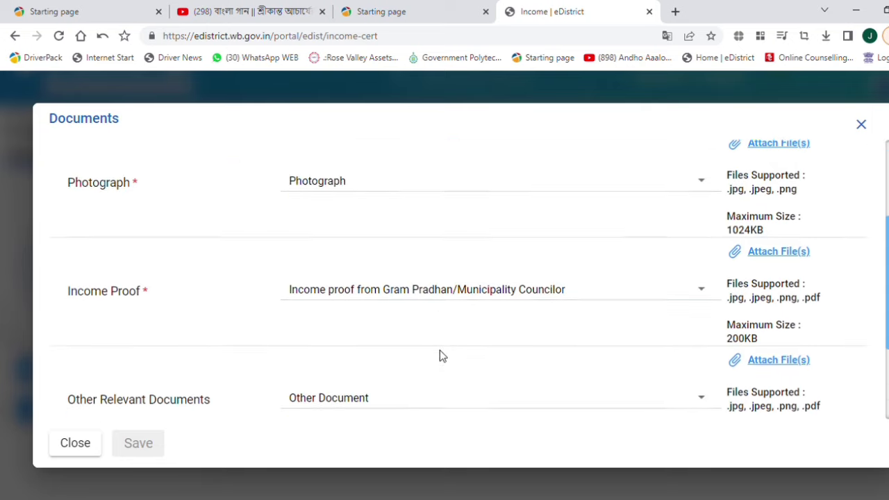
scroll(439, 350, "down", 1)
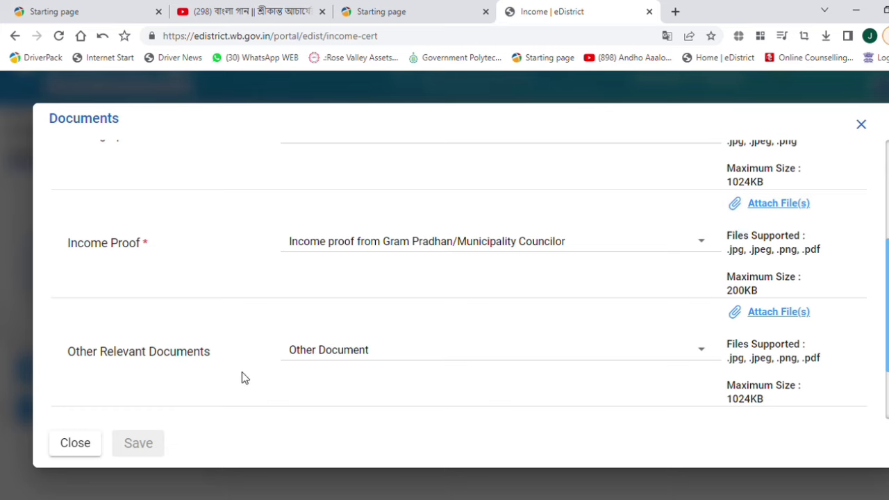
left_click(668, 349)
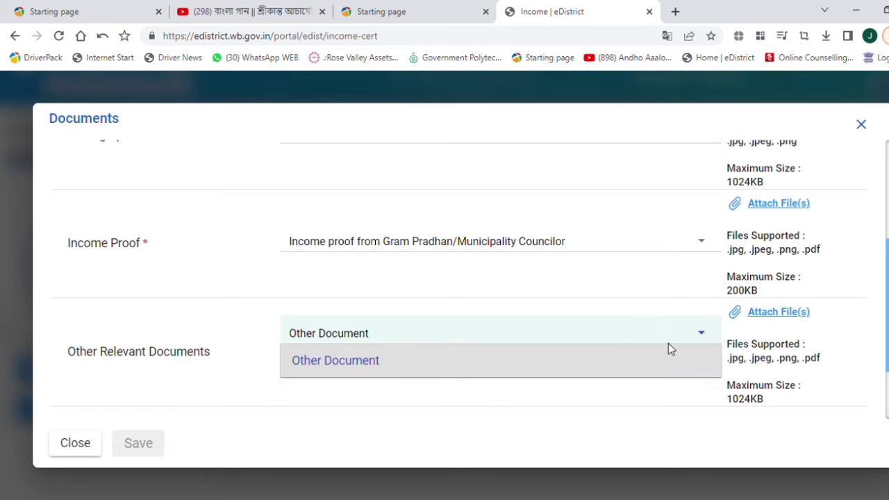
left_click(588, 373)
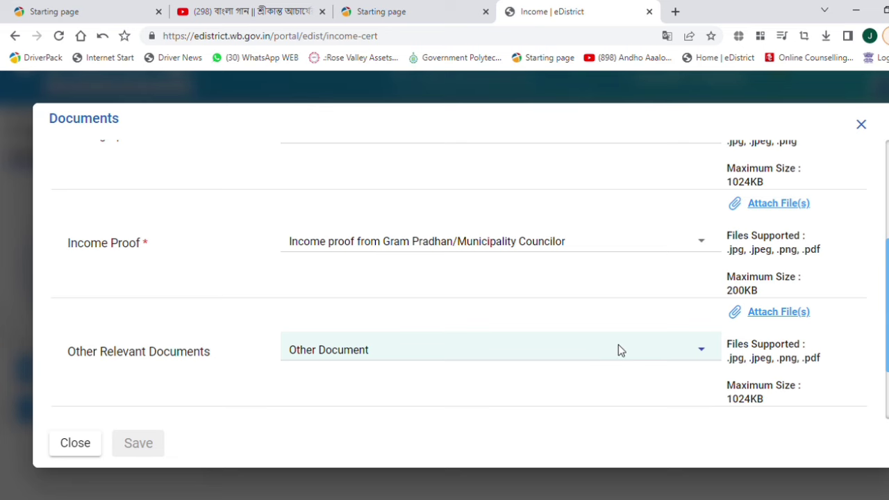
scroll(622, 347, "down", 2)
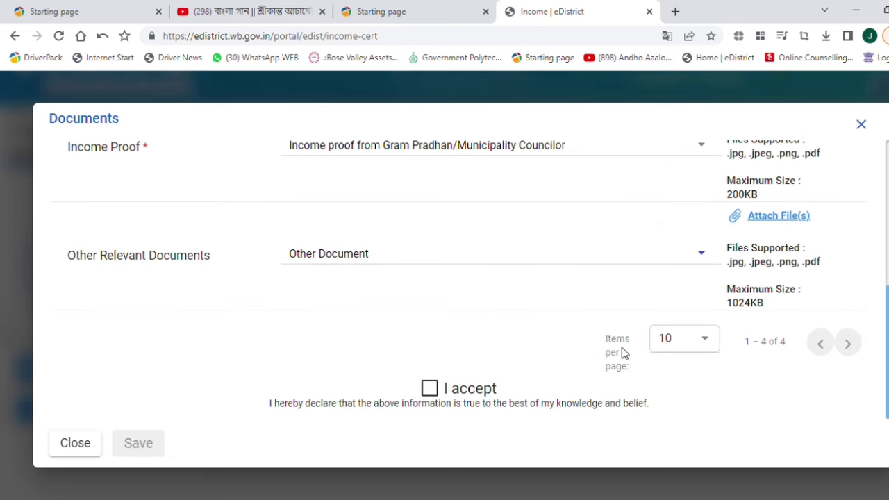
left_click(430, 389)
scroll(299, 387, "up", 3)
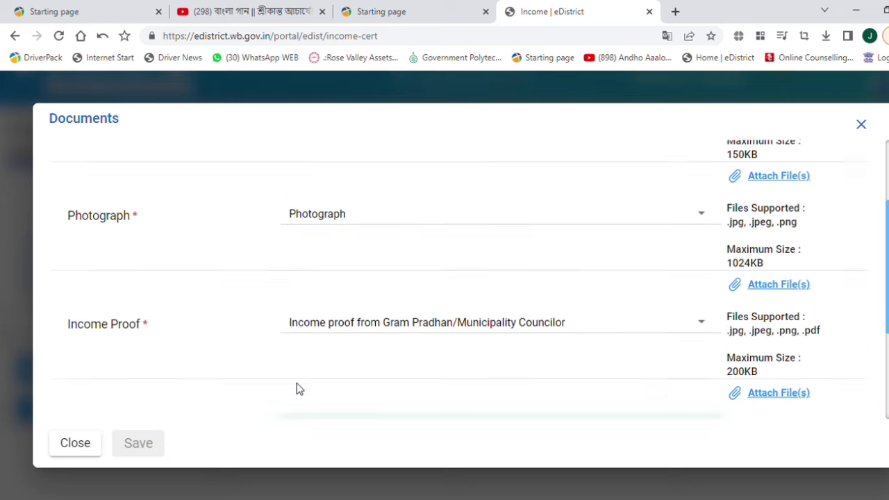
scroll(300, 386, "up", 2)
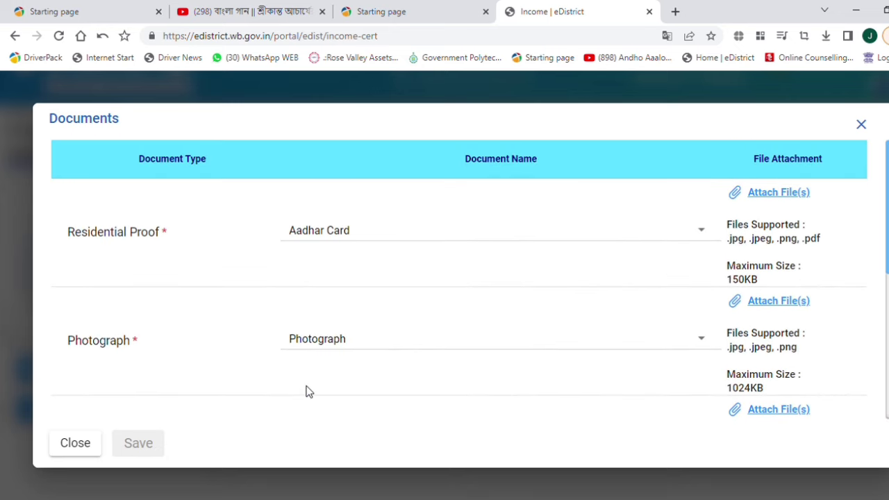
scroll(309, 391, "down", 3)
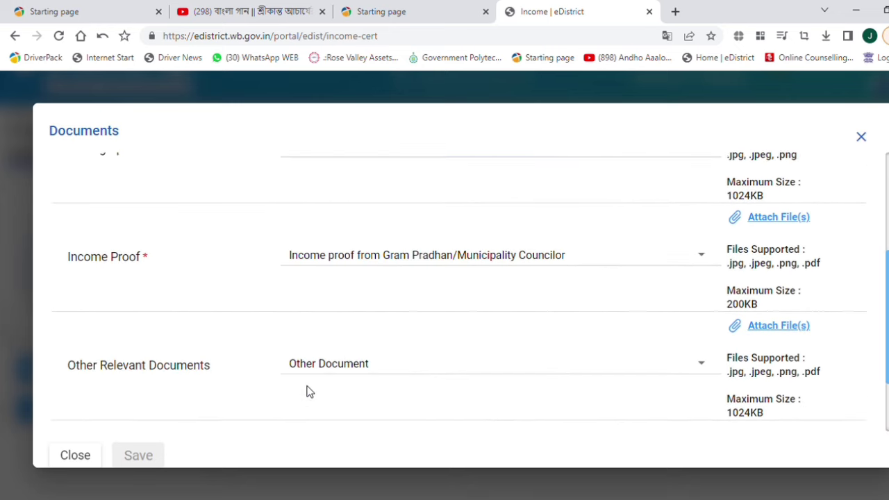
scroll(309, 391, "down", 2)
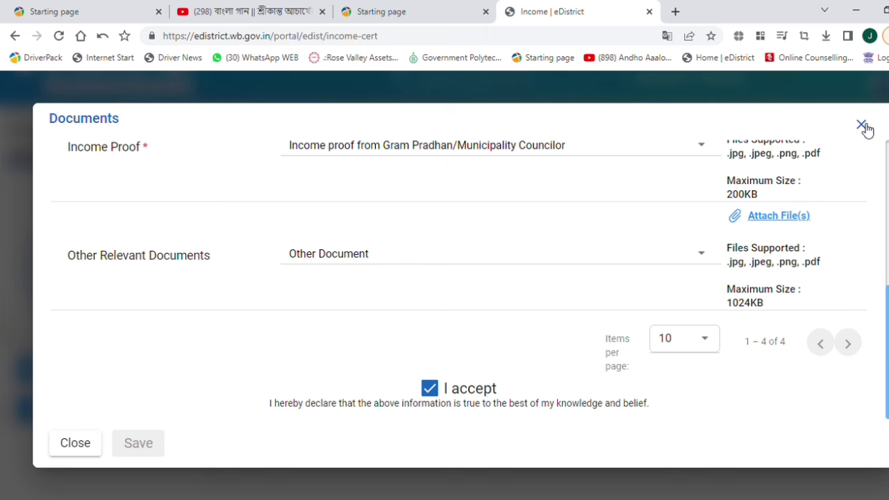
Close the Documents dialog and log out through the account menu.
left_click(862, 126)
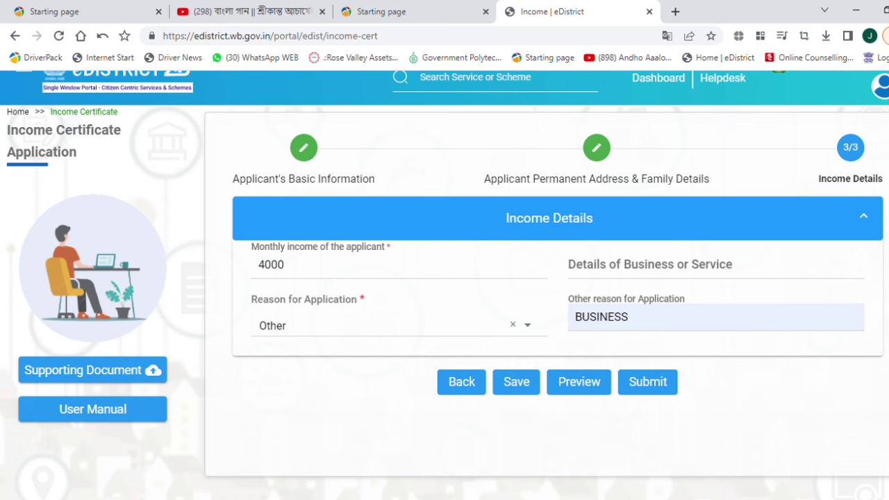
scroll(444, 278, "up", 1)
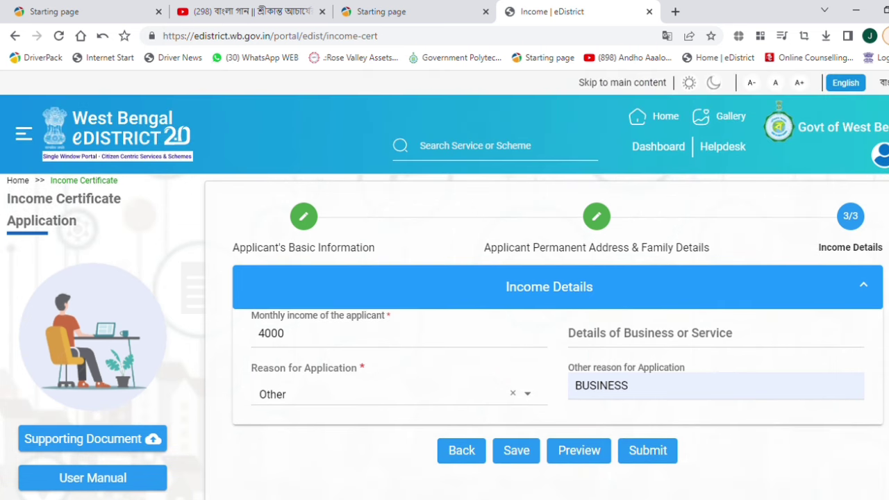
left_click(880, 156)
left_click(881, 217)
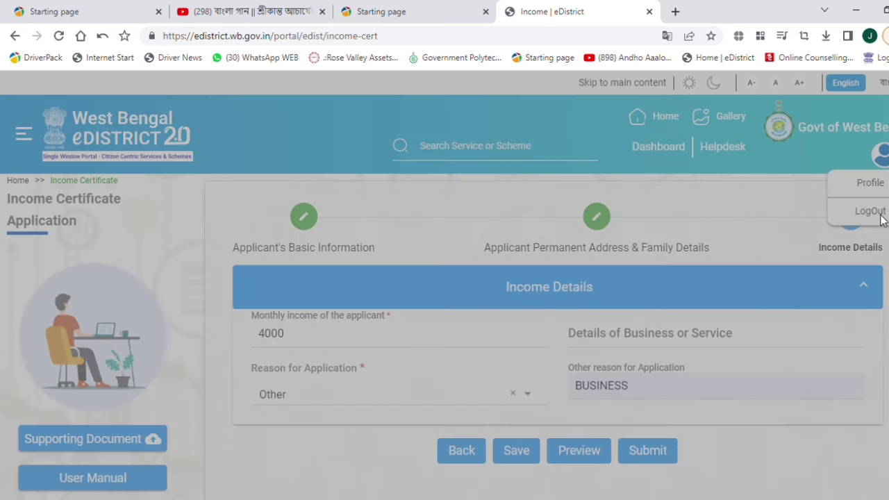